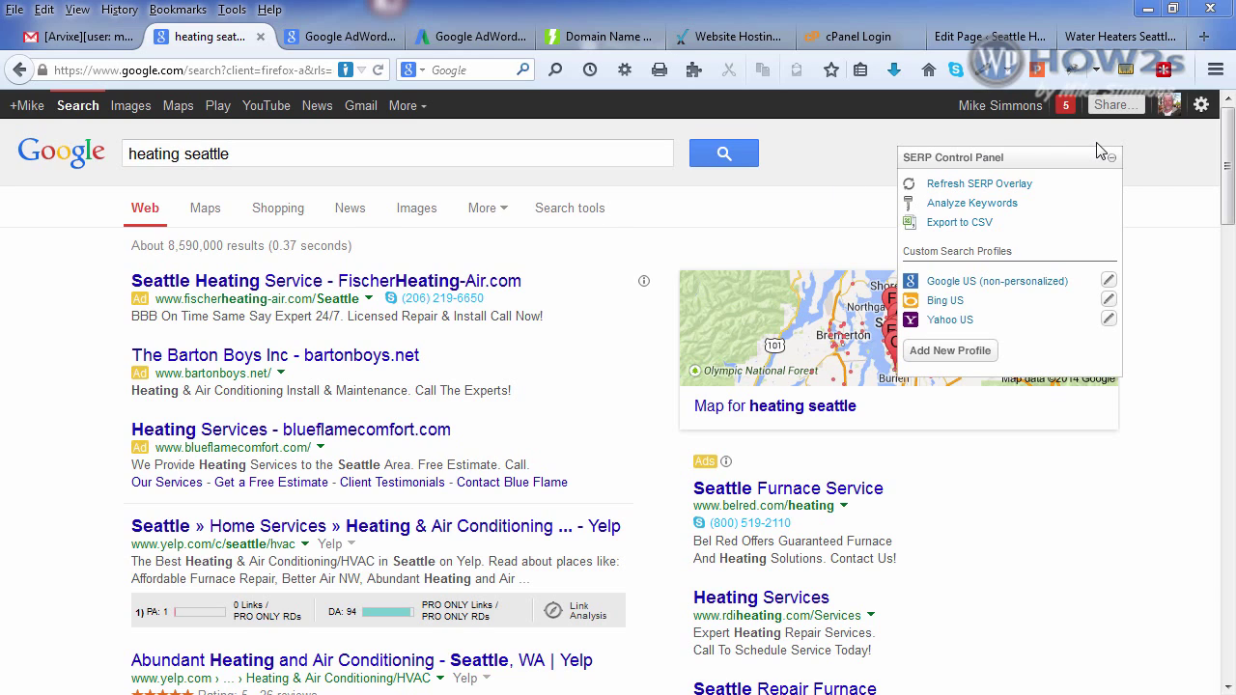
Show the search tools for the "heating seattle" results and check the available location options.
click(585, 213)
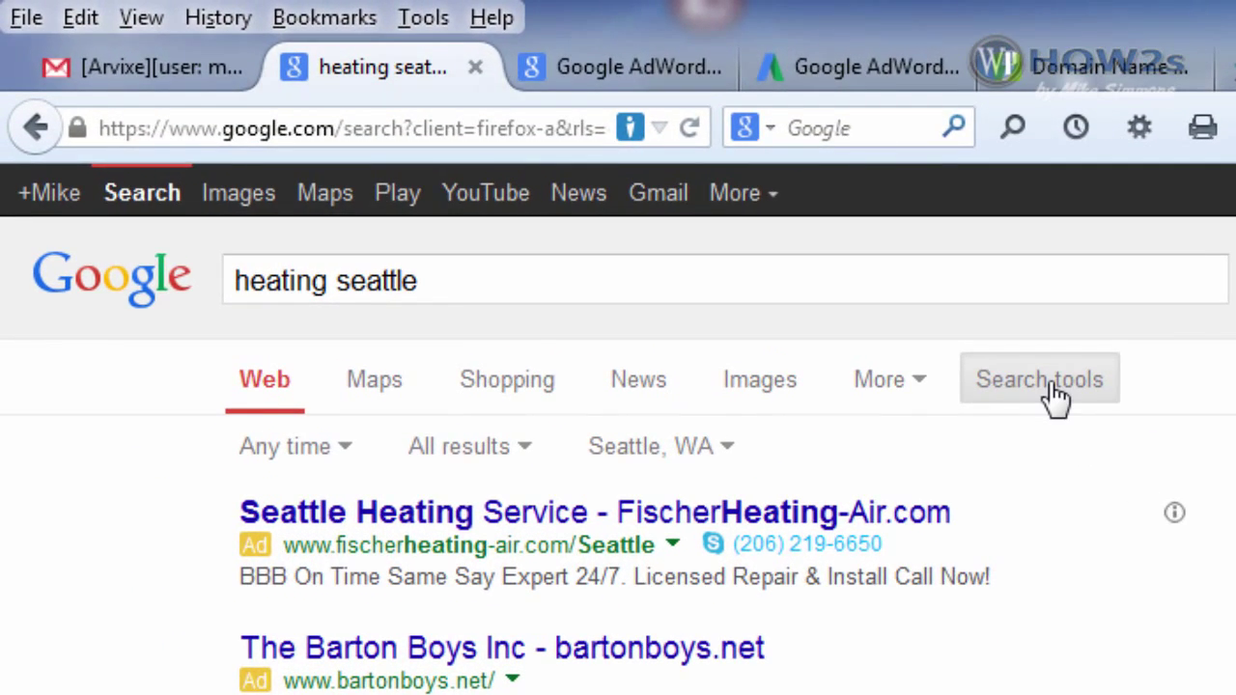
click(1054, 392)
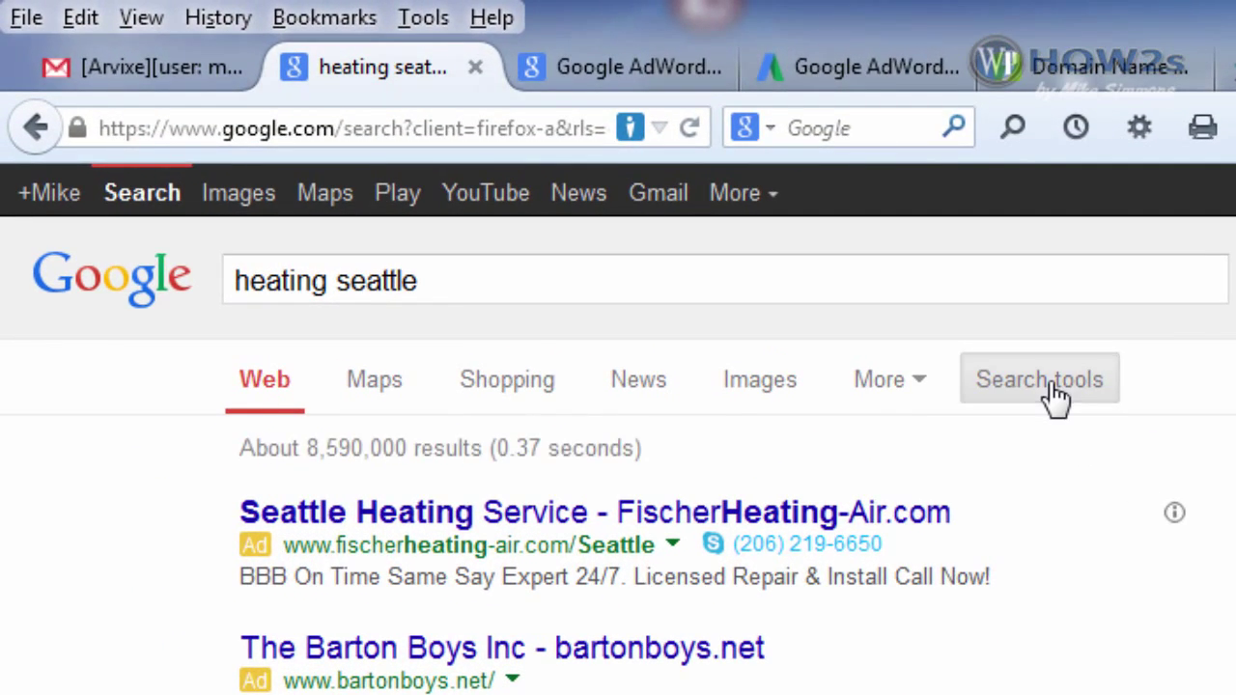
click(1053, 392)
click(726, 456)
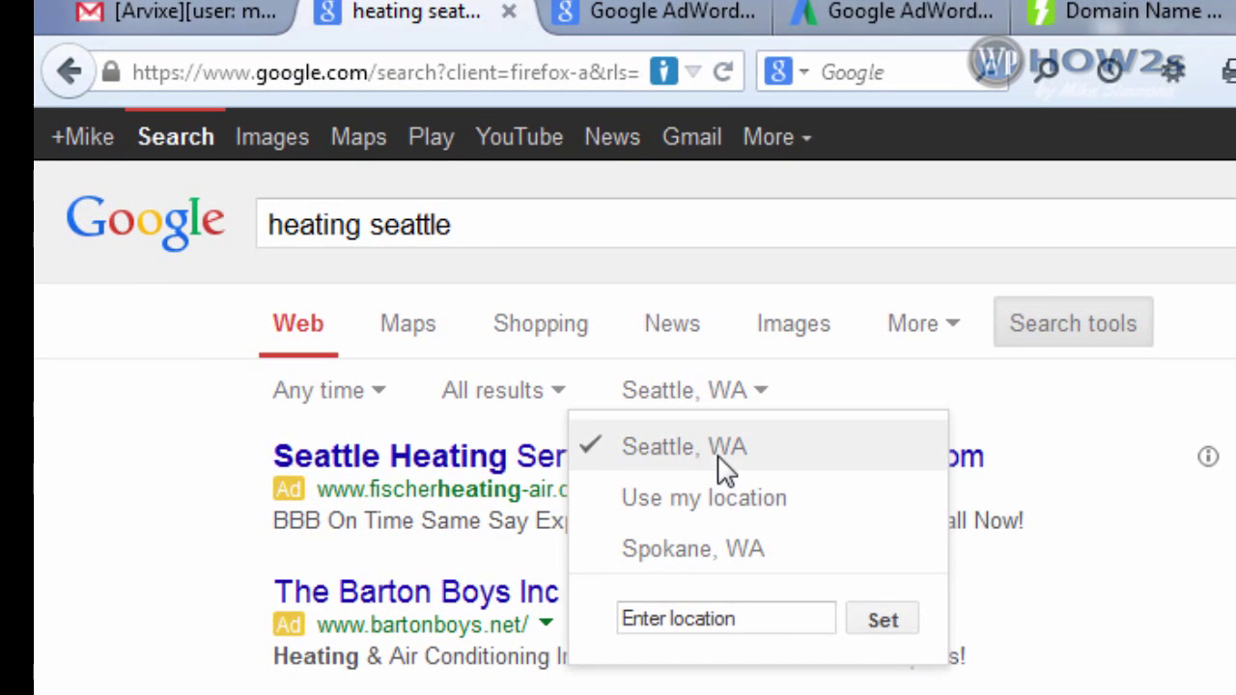
click(1048, 403)
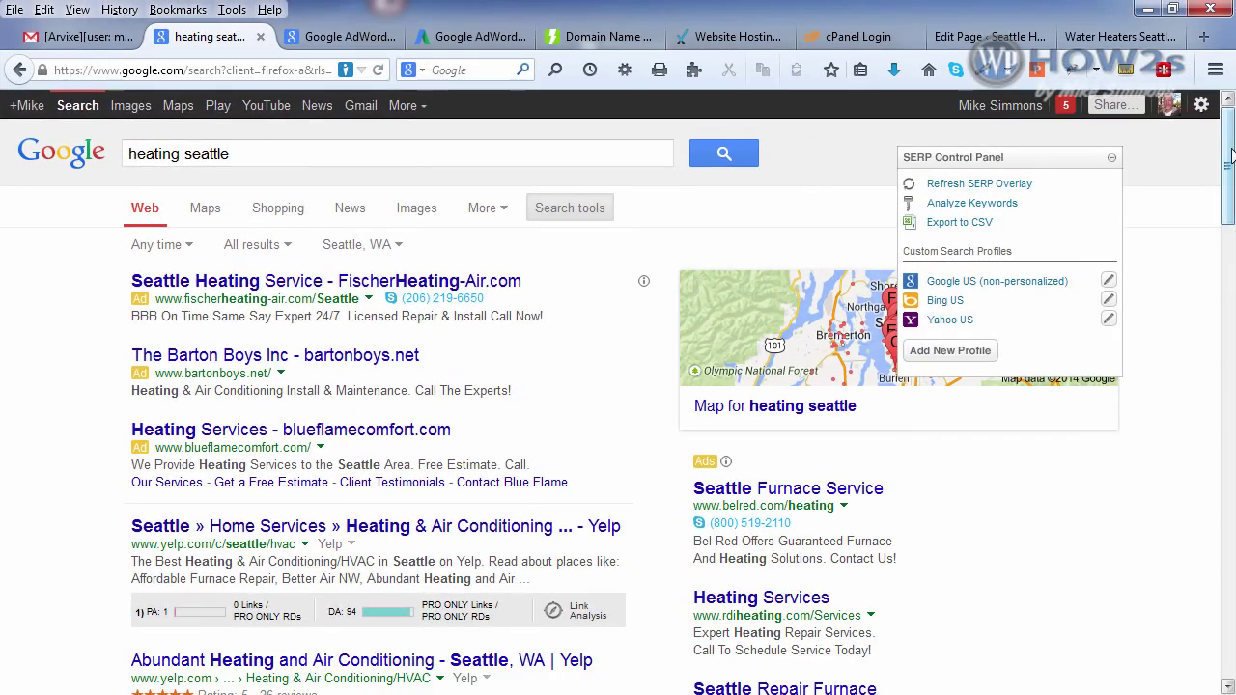
Open the related search "heating repair seattle" and review the related searches at the end of its results.
scroll(1230, 226, down, 1)
drag(1230, 226, 1220, 629)
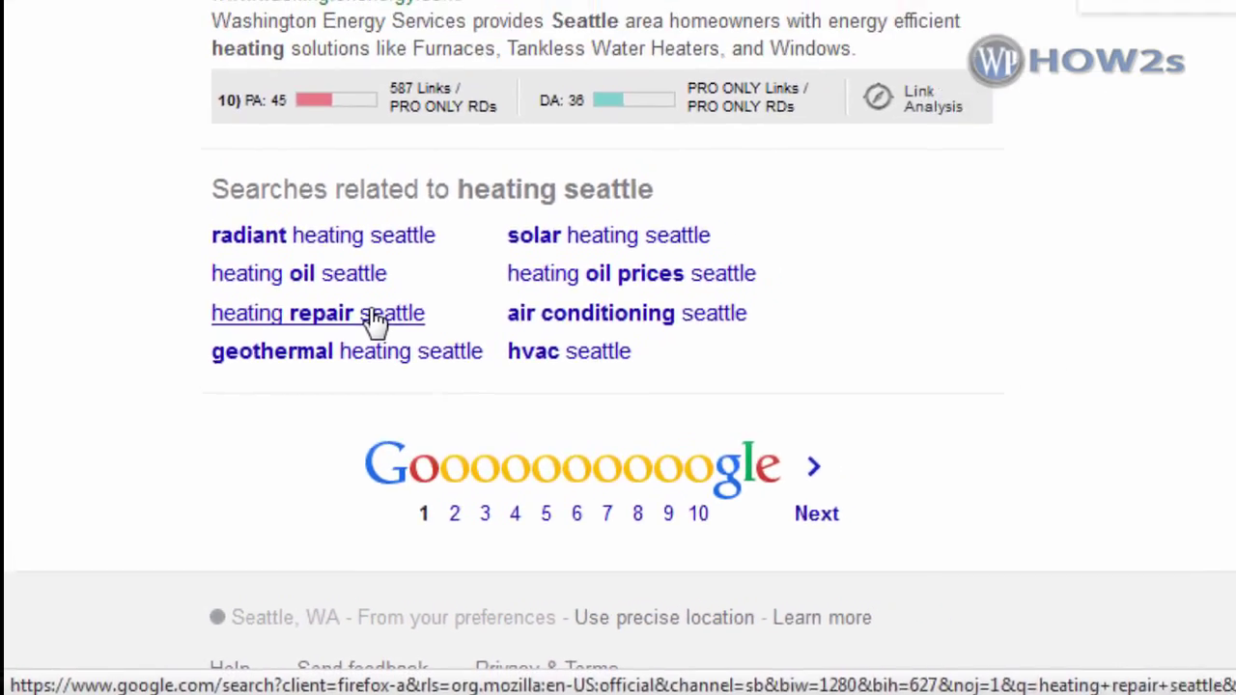
click(422, 267)
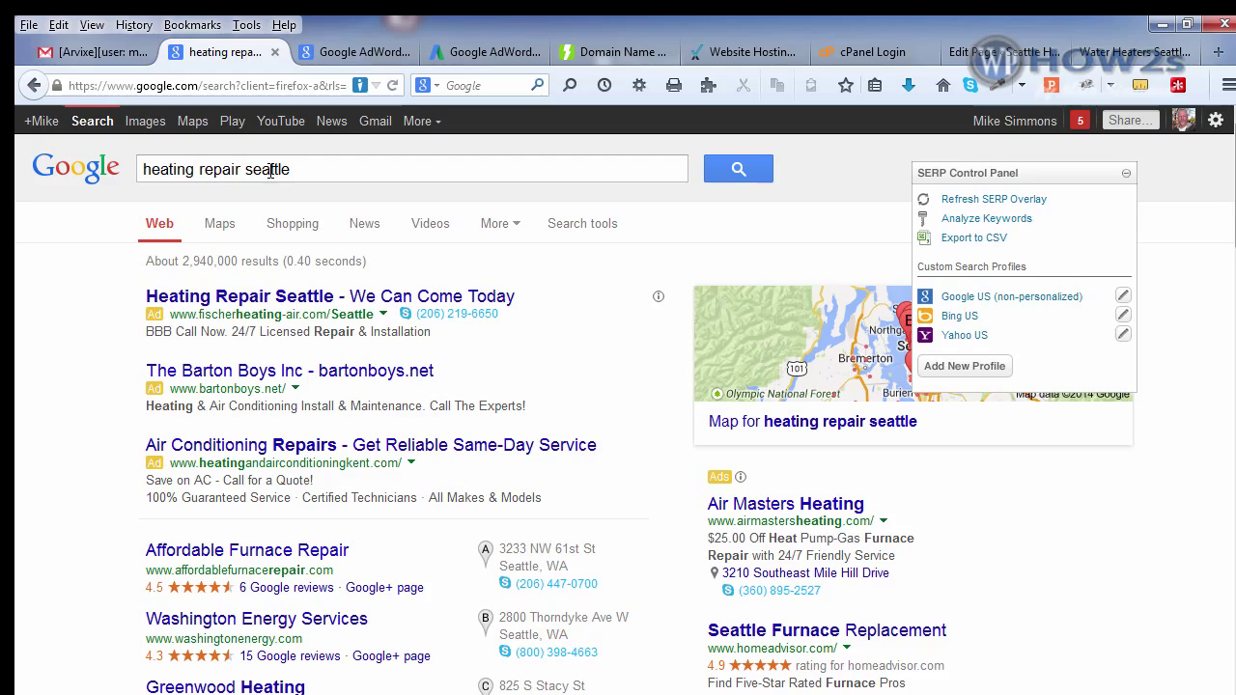
drag(1230, 227, 1230, 588)
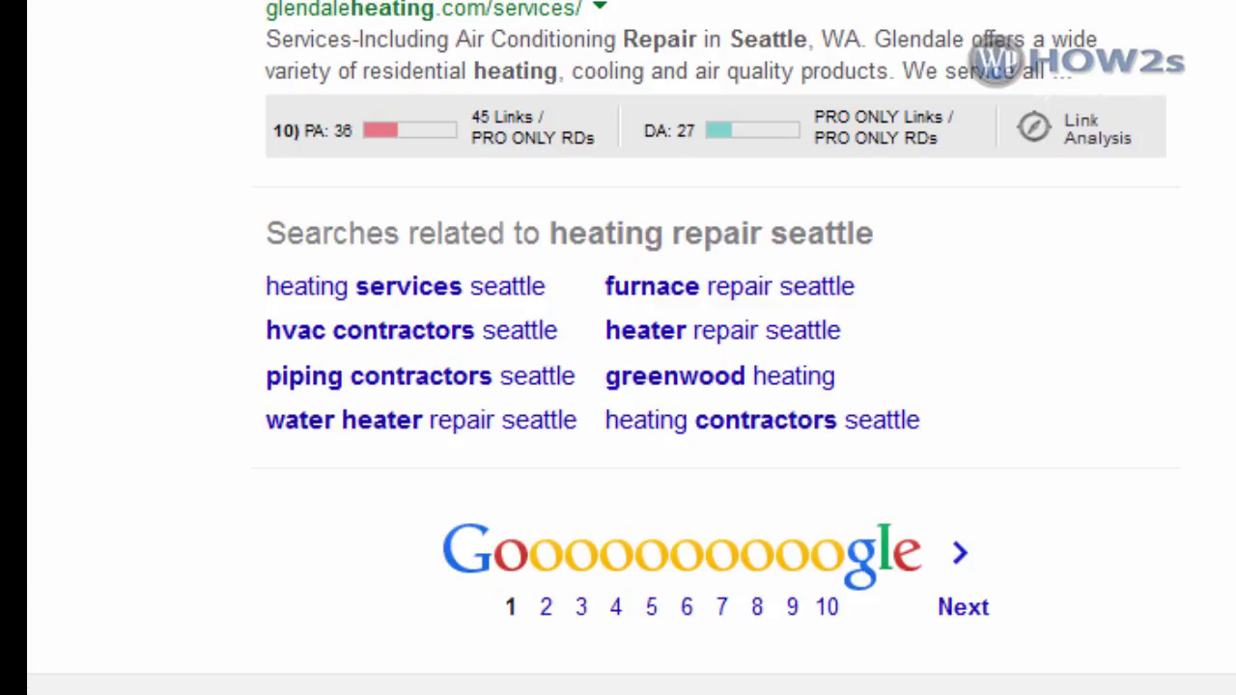
Shorten the search query to "heating seattle" to bring up its autocomplete suggestions.
scroll(618, 348, up, 15)
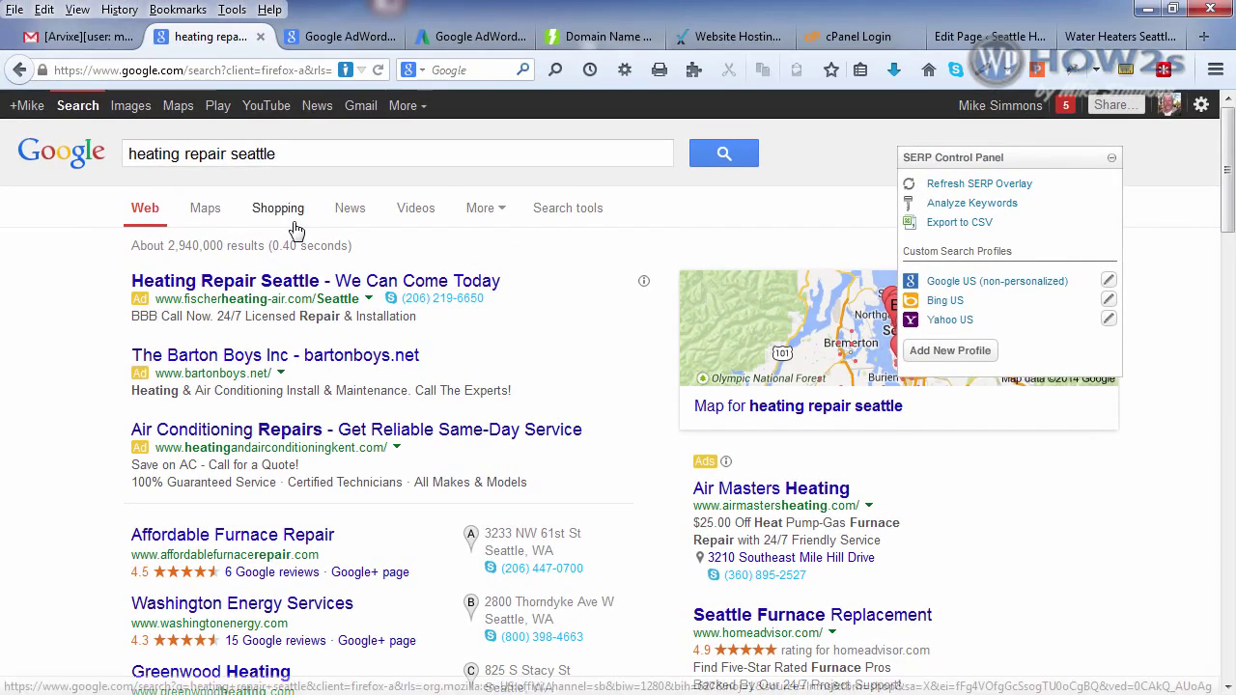
click(233, 154)
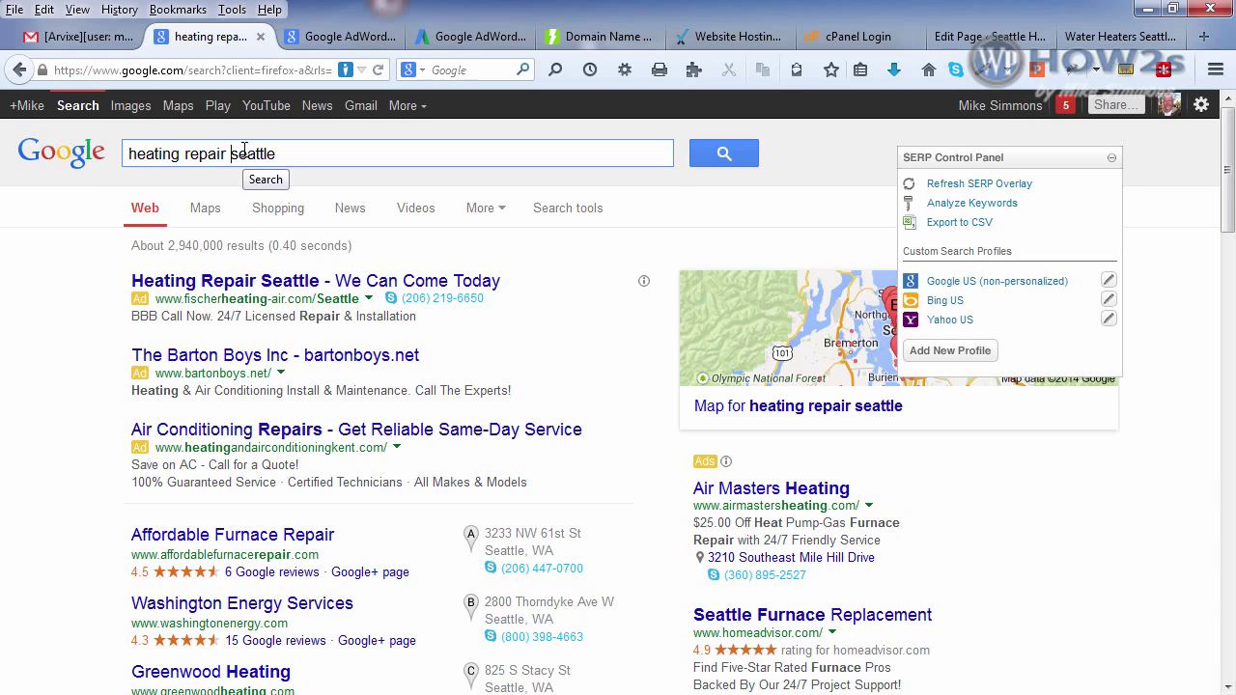
key(BackSpace)
key(BackSpace)
key(BackSpace)
key(BackSpace)
key(BackSpace)
key(BackSpace)
key(BackSpace)
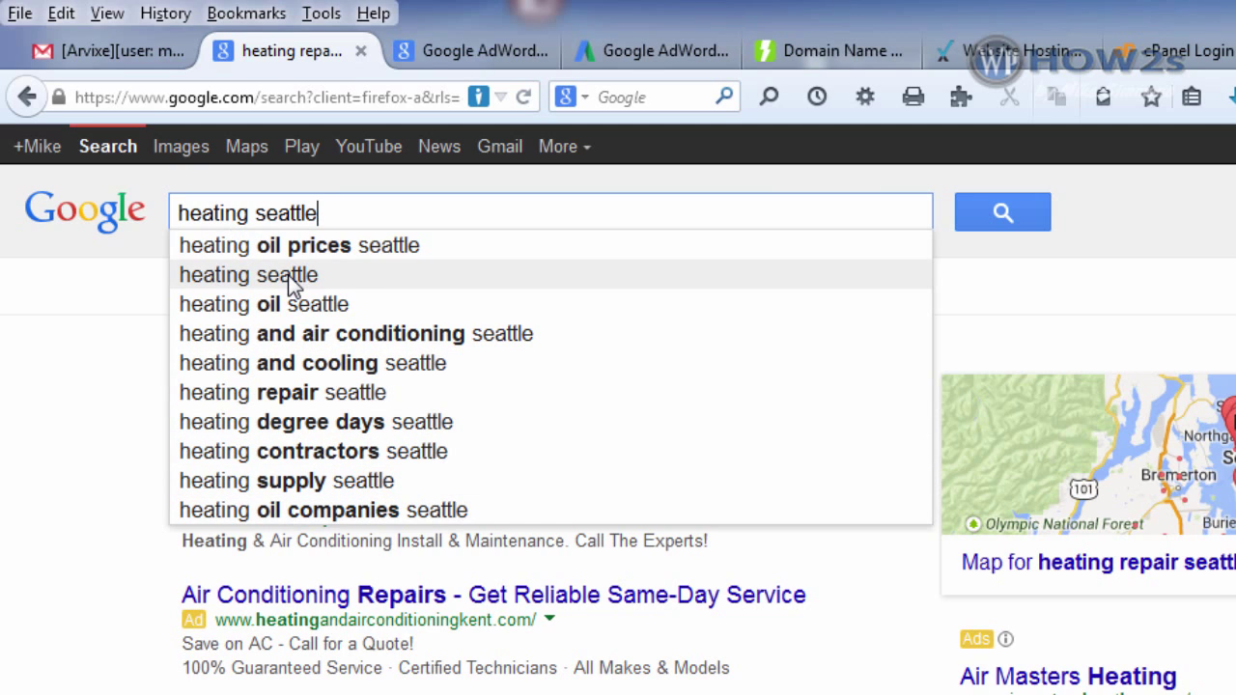
Check the autocomplete suggestions for "heating seattle" followed by the letter a and by b, leaving the query without either letter.
text(a)
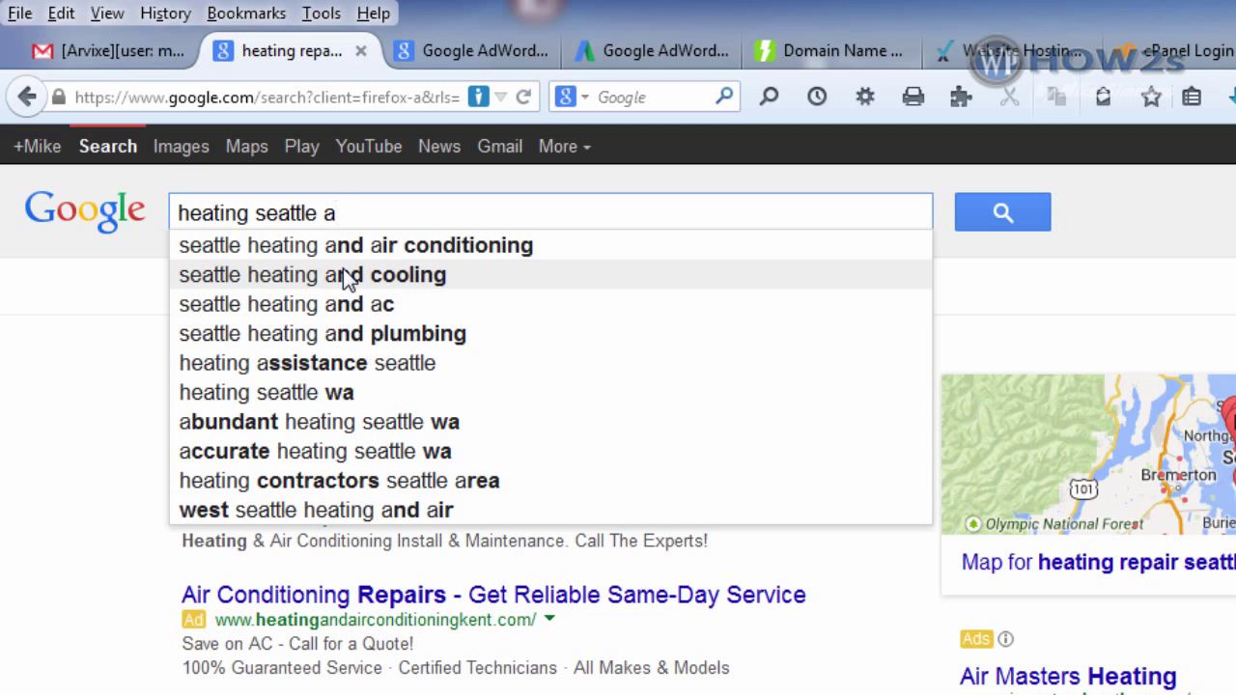
key(BackSpace)
text(b)
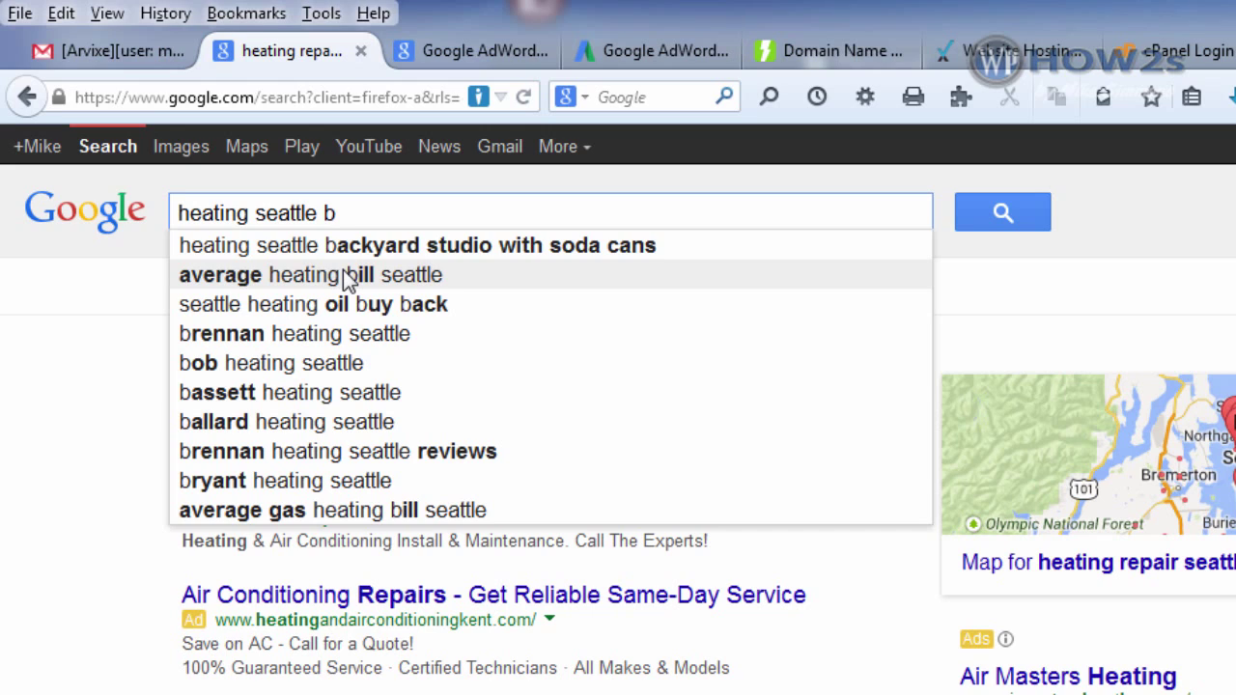
key(BackSpace)
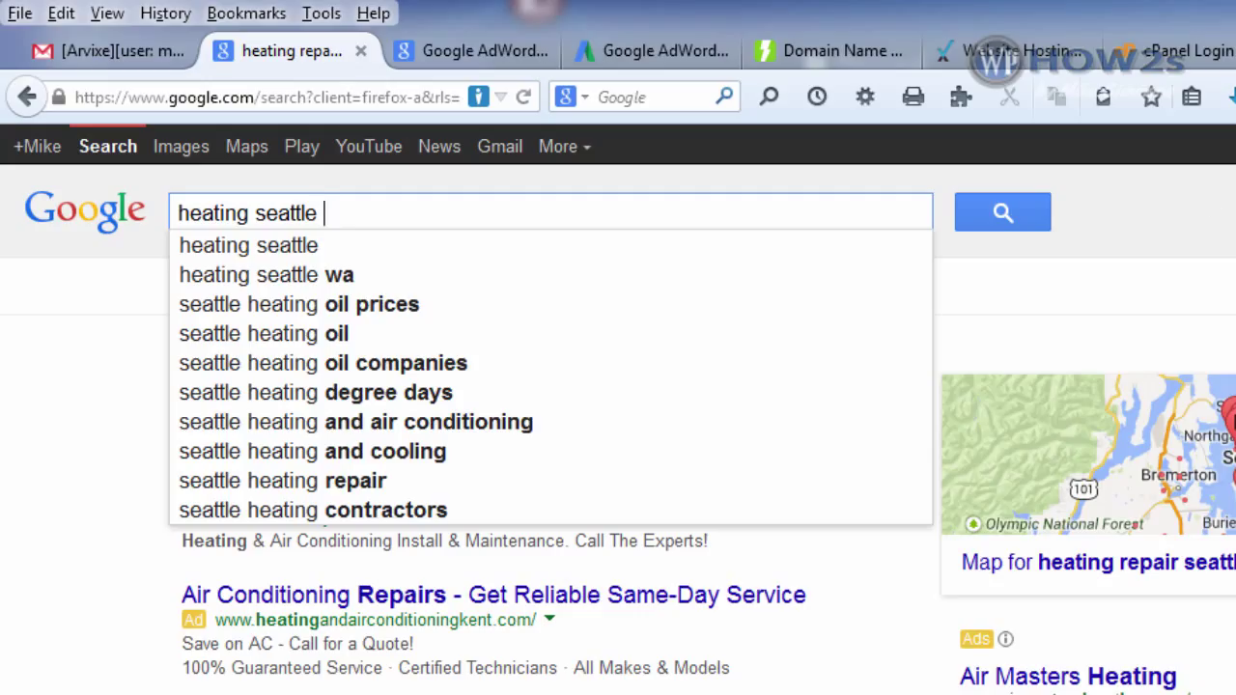
Switch to Google AdWords and open the Keyword Planner tool.
click(470, 52)
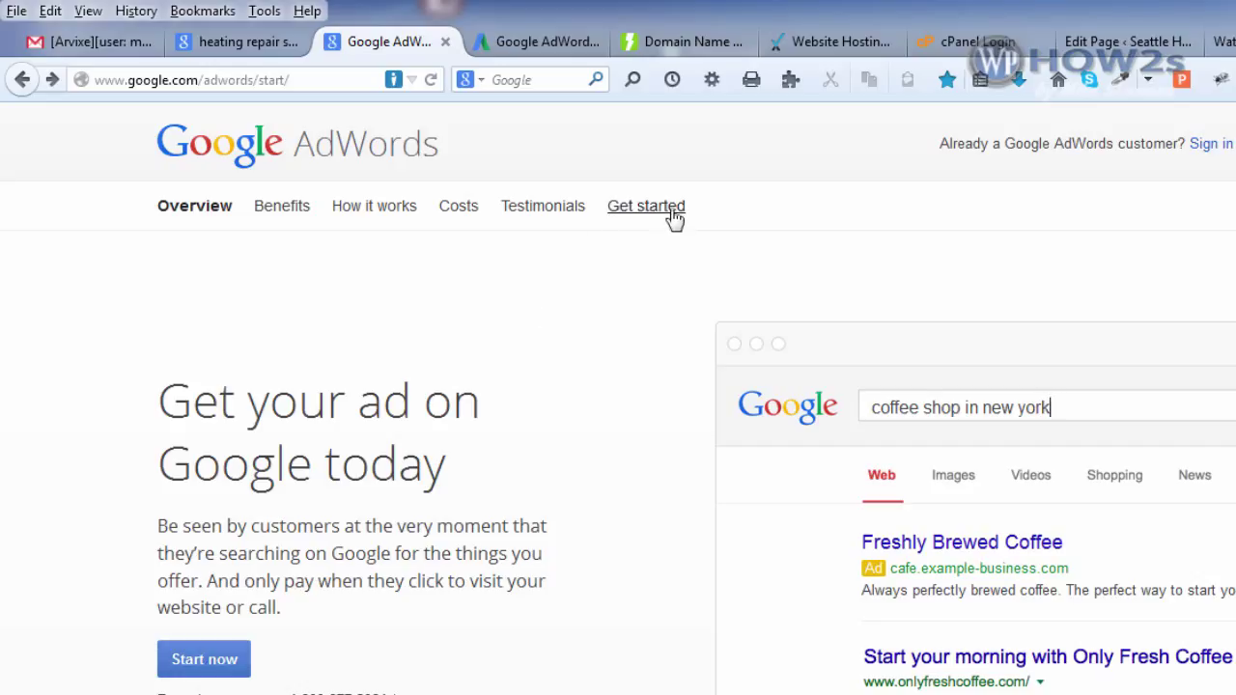
click(214, 673)
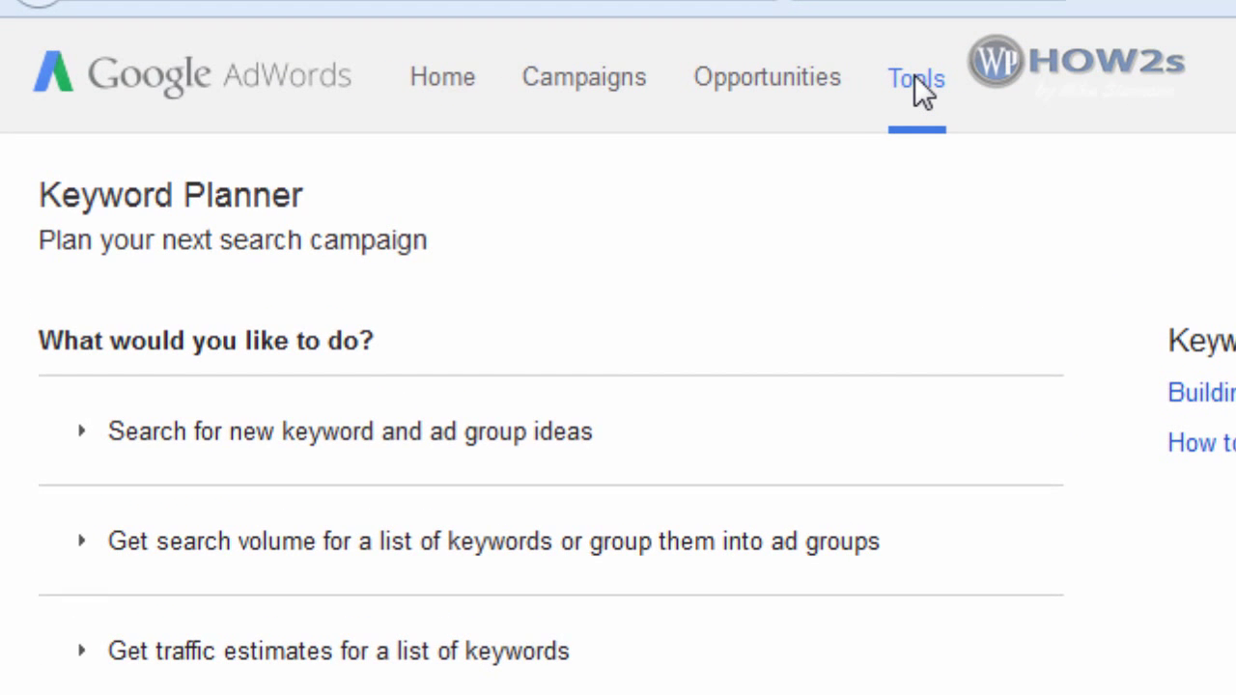
click(916, 79)
click(943, 384)
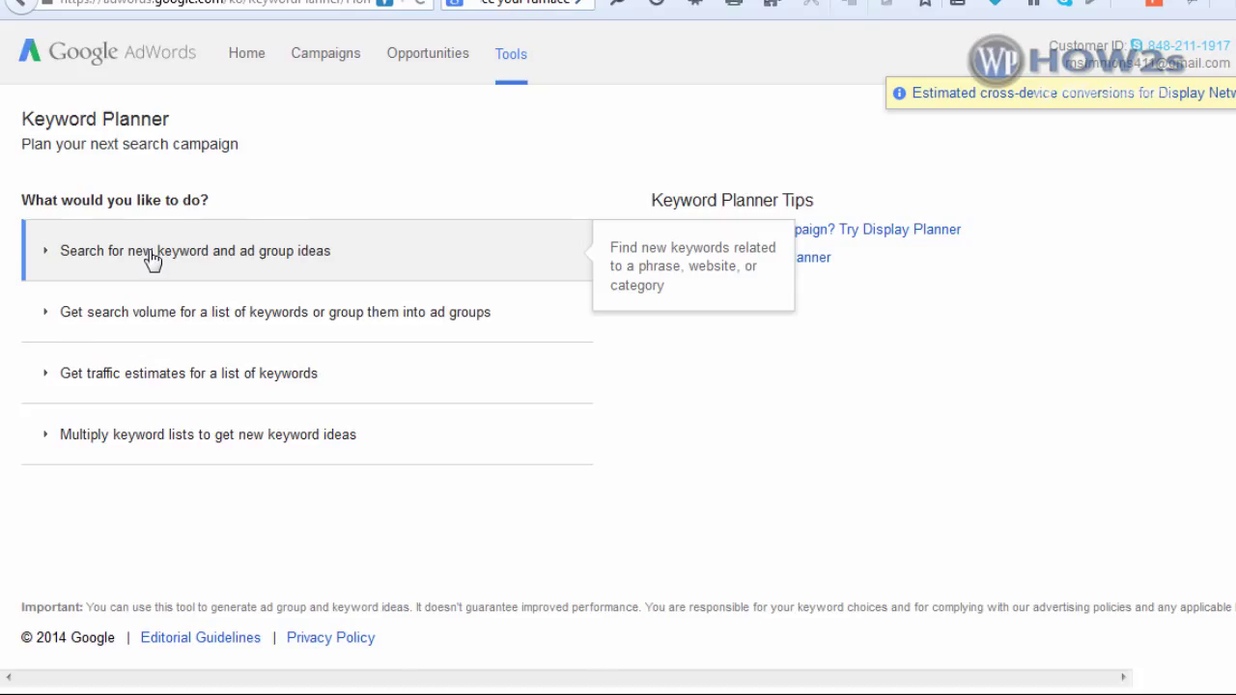
Get new keyword and ad group ideas for the product or service "heating Seattle".
click(152, 261)
click(121, 345)
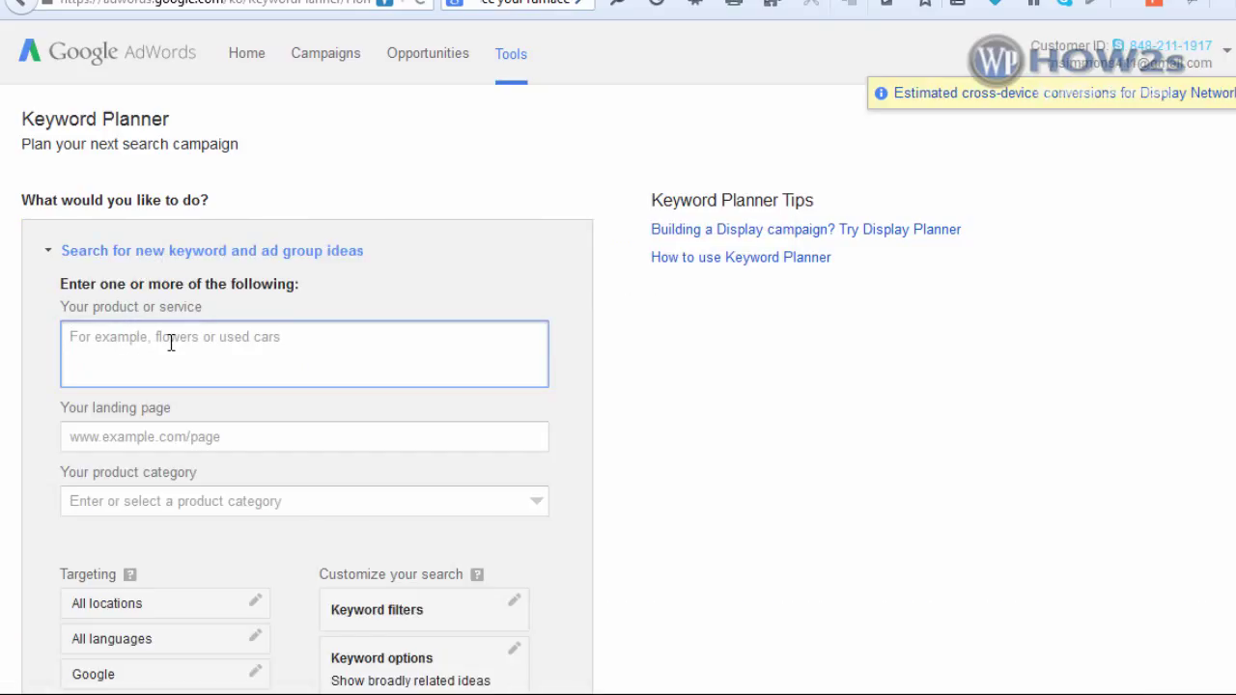
text(heating Seattle)
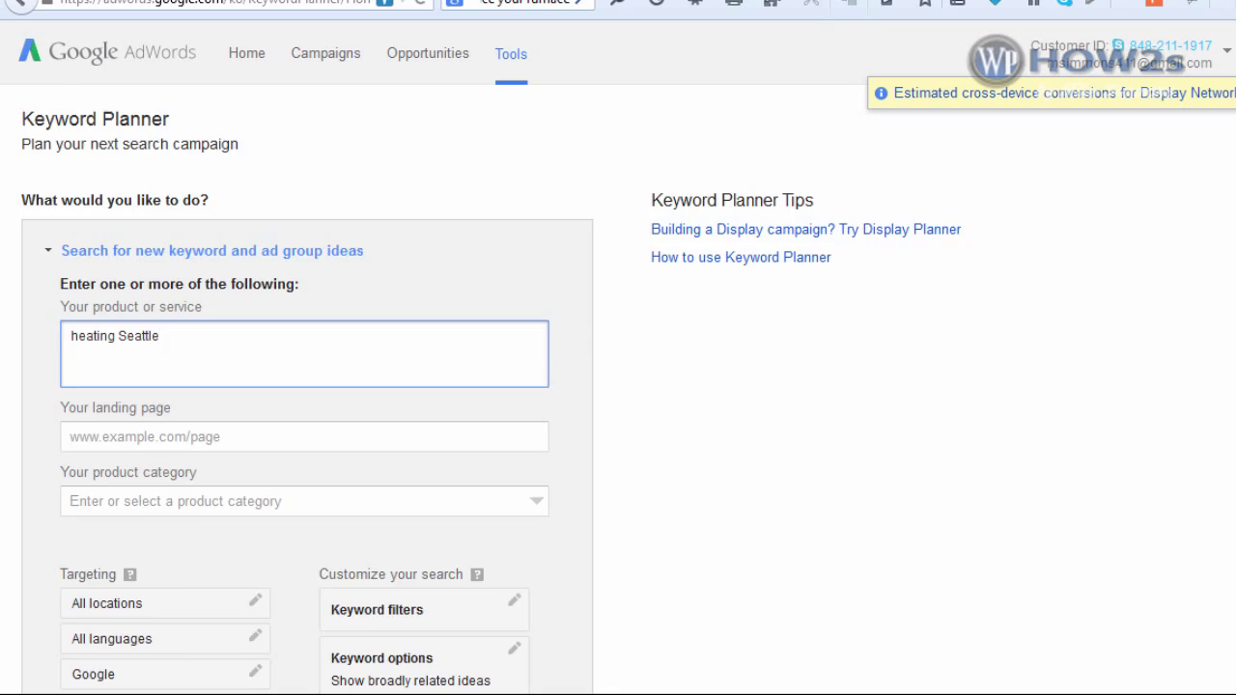
scroll(152, 513, down, 4)
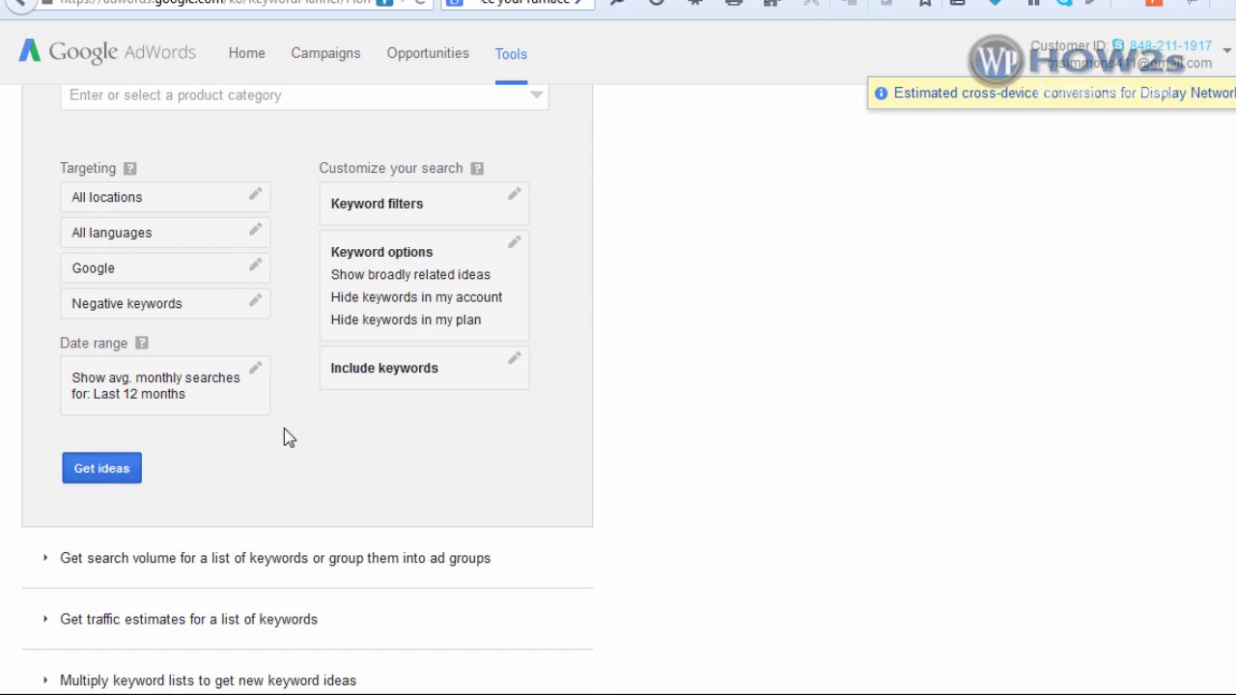
click(101, 468)
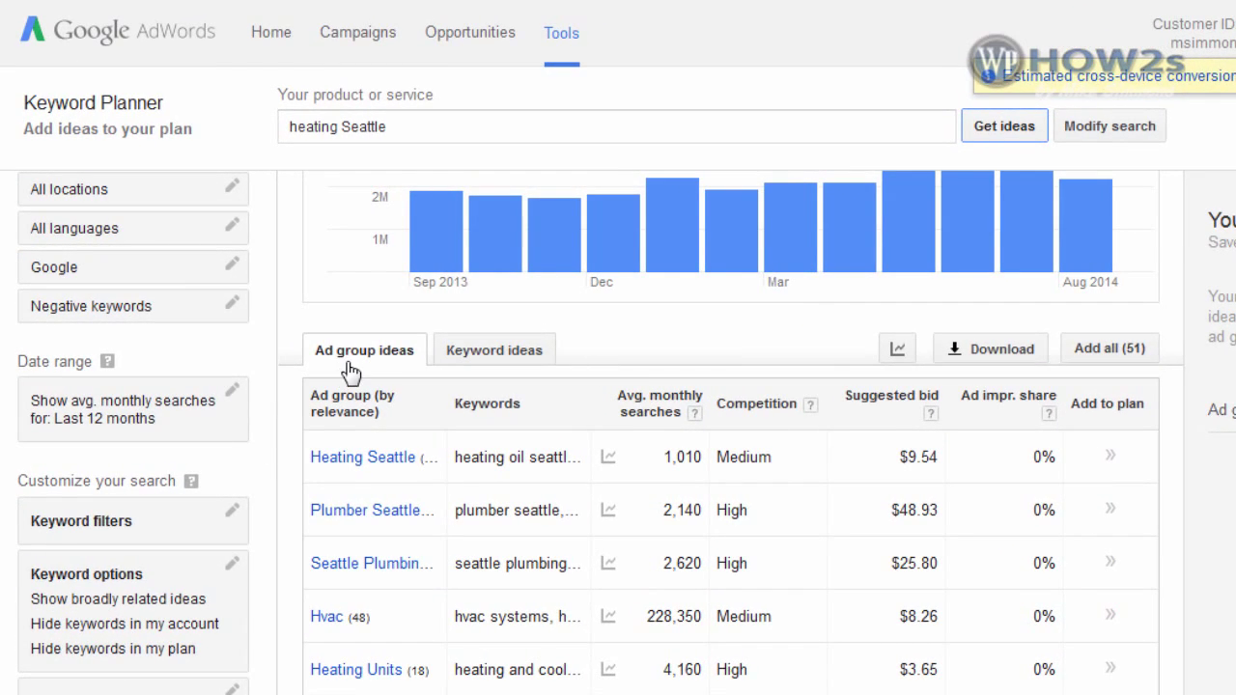
List the keyword ideas by lowest average monthly searches and highlight the suggested bid for "heating contractors seattle".
click(519, 355)
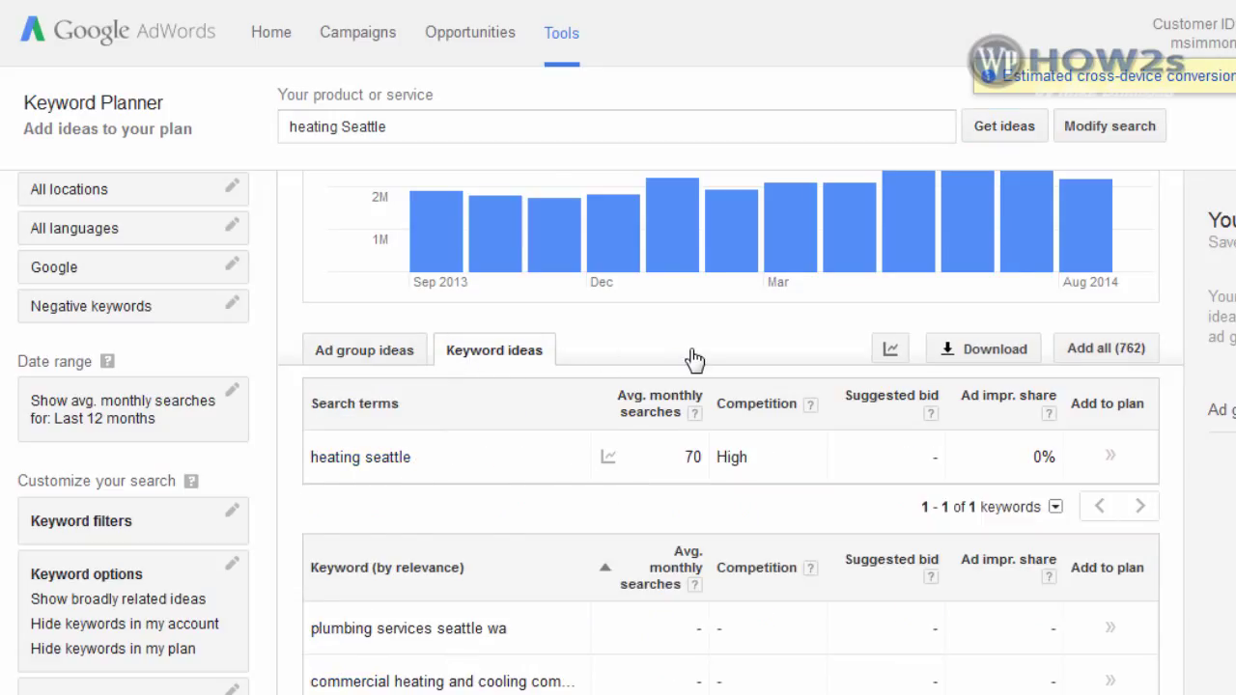
scroll(756, 322, down, 2)
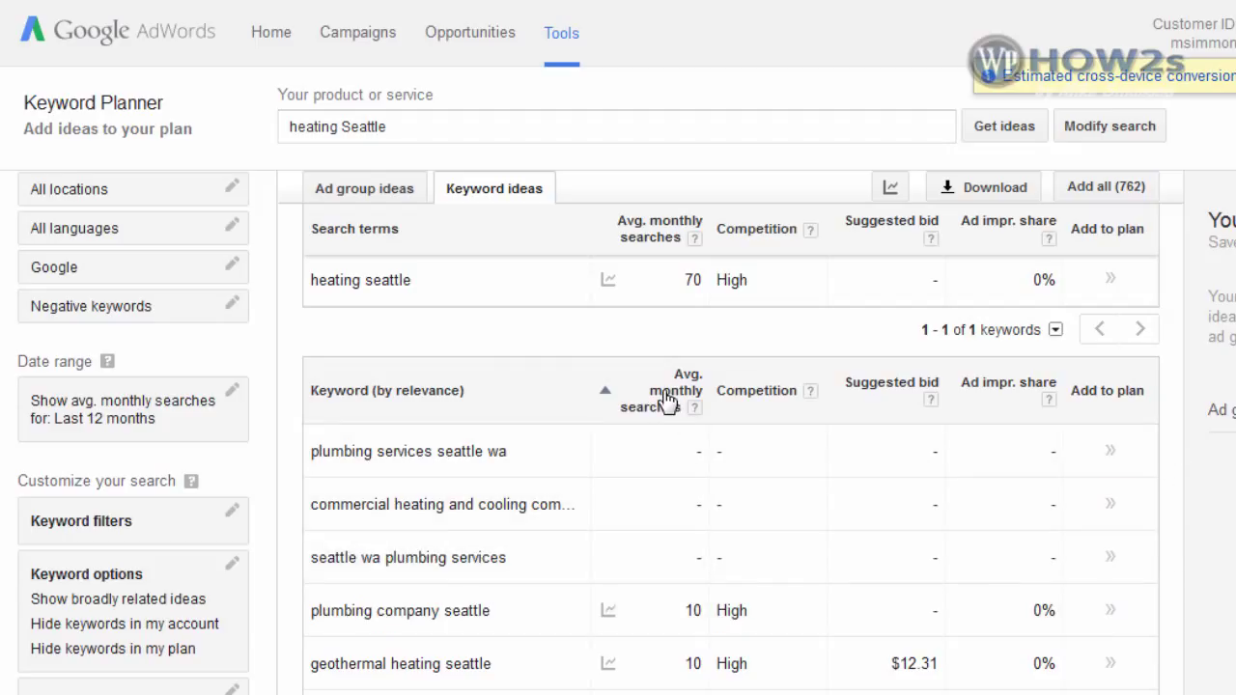
click(666, 399)
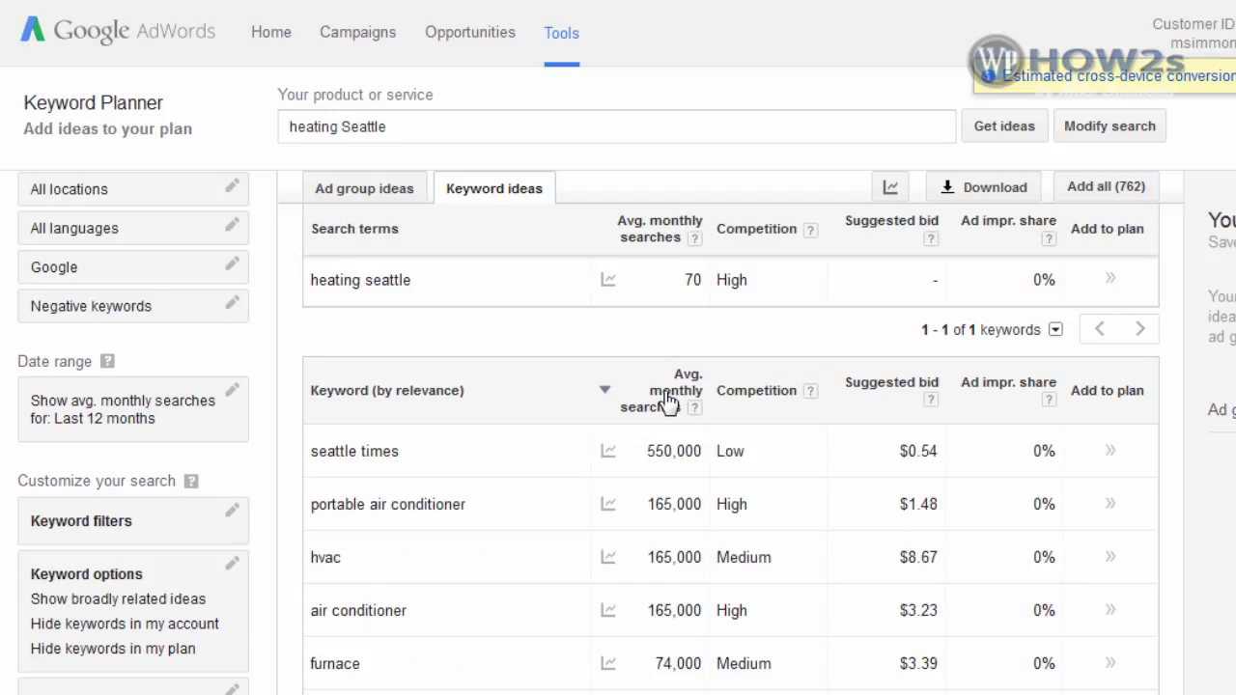
click(666, 399)
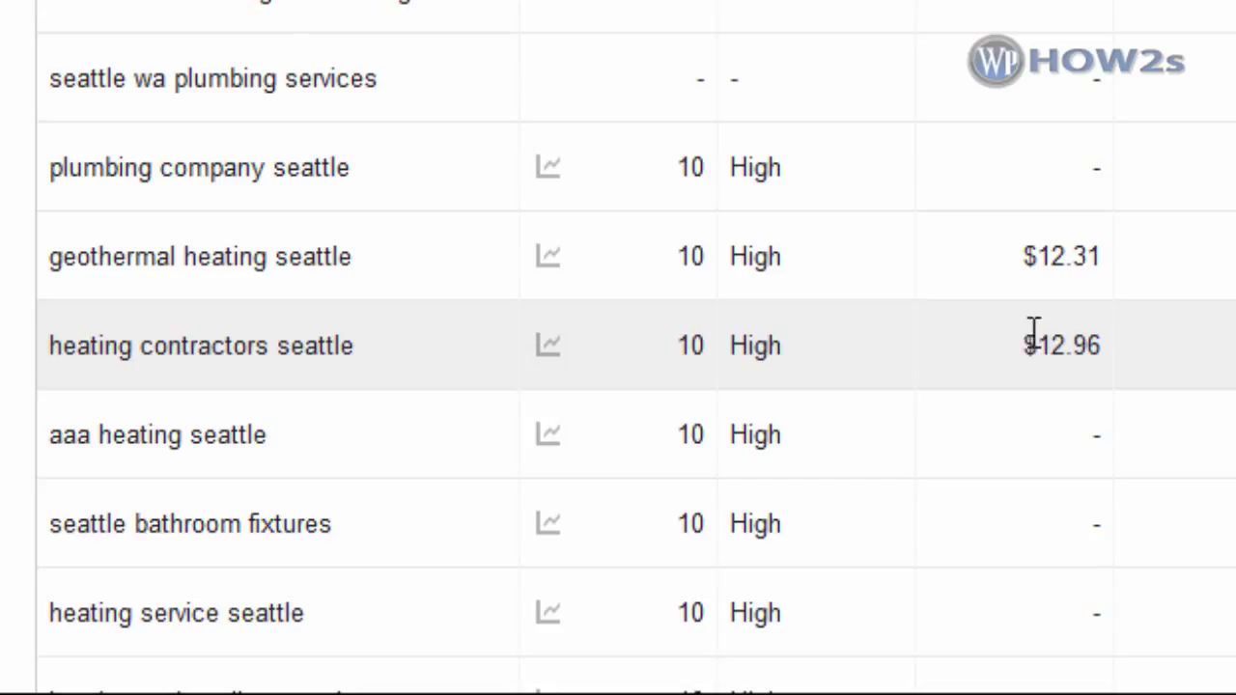
drag(1035, 333, 1118, 341)
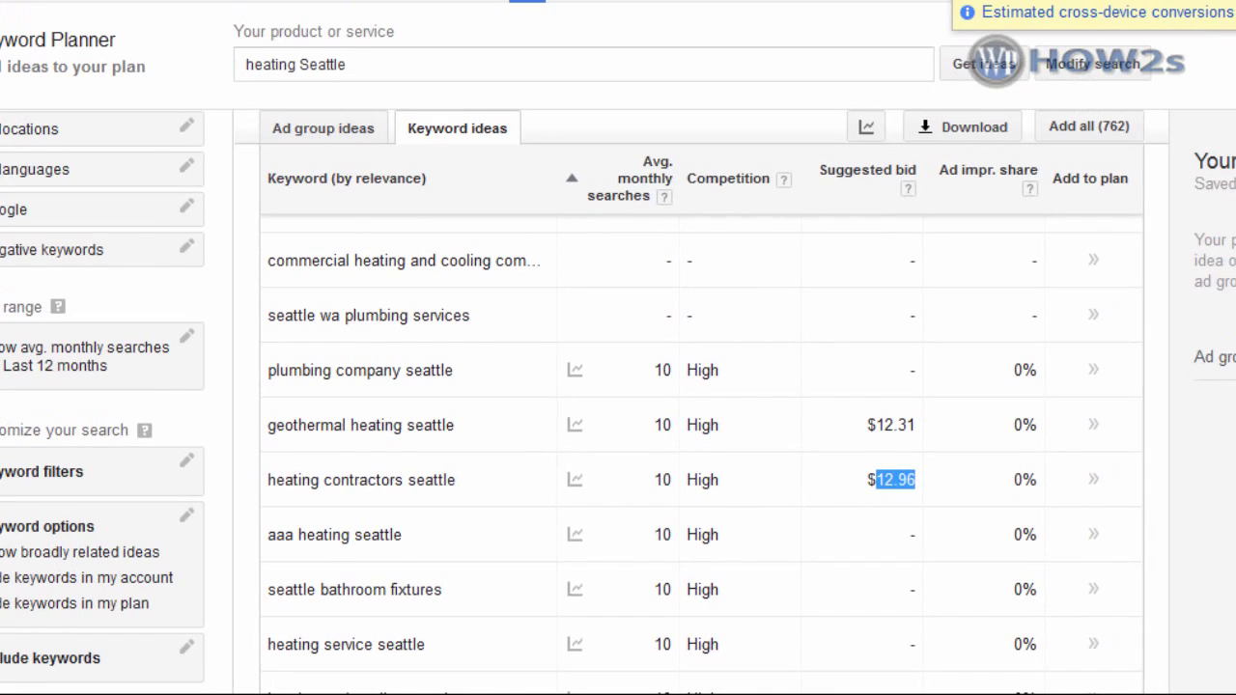
View the download options for the keyword ideas' historical statistics, and close them without downloading.
scroll(990, 343, up, 3)
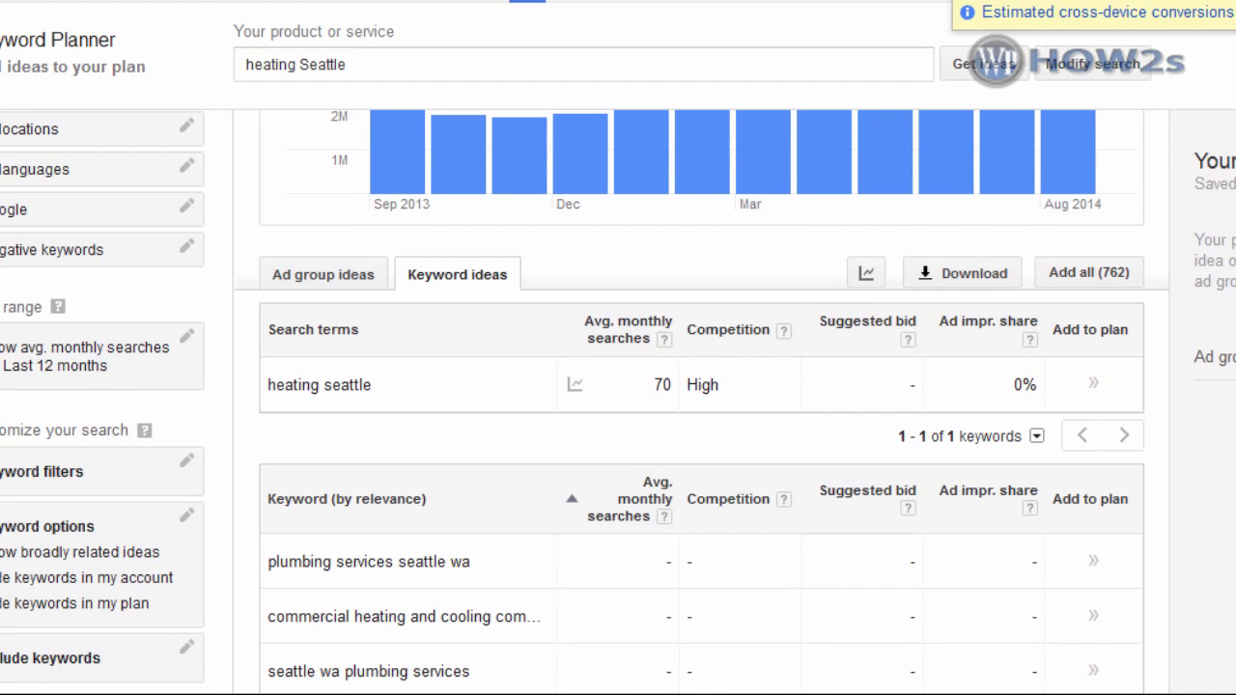
click(970, 274)
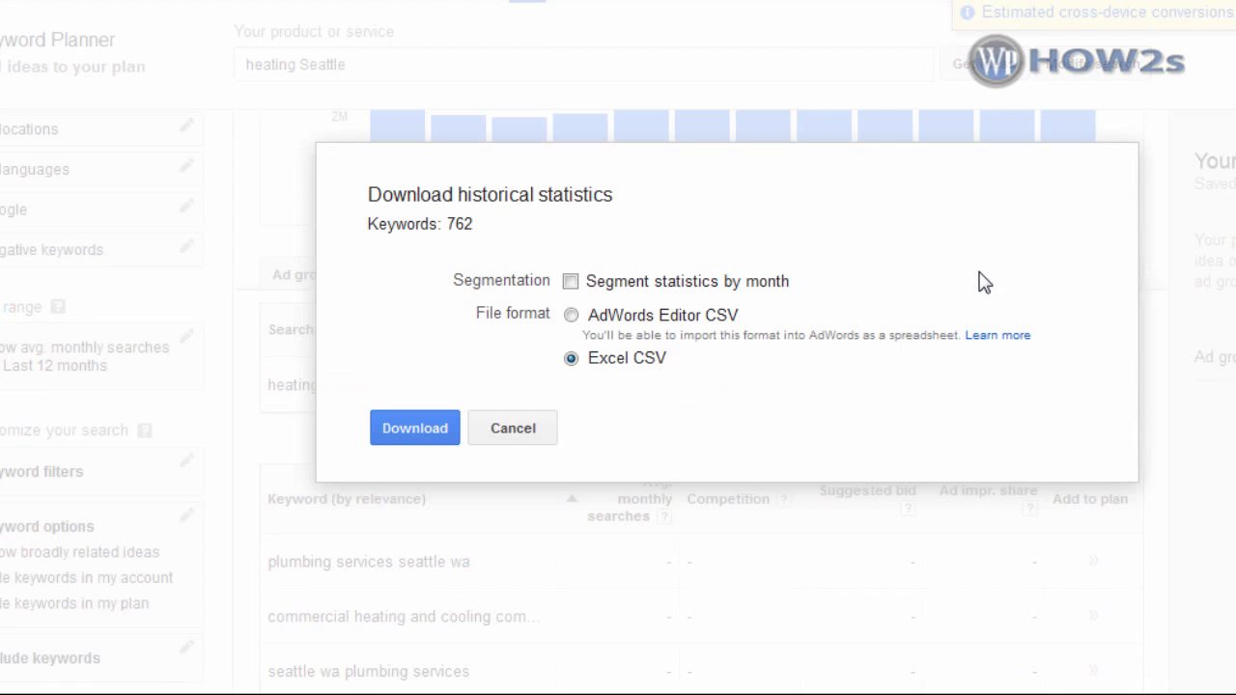
click(505, 440)
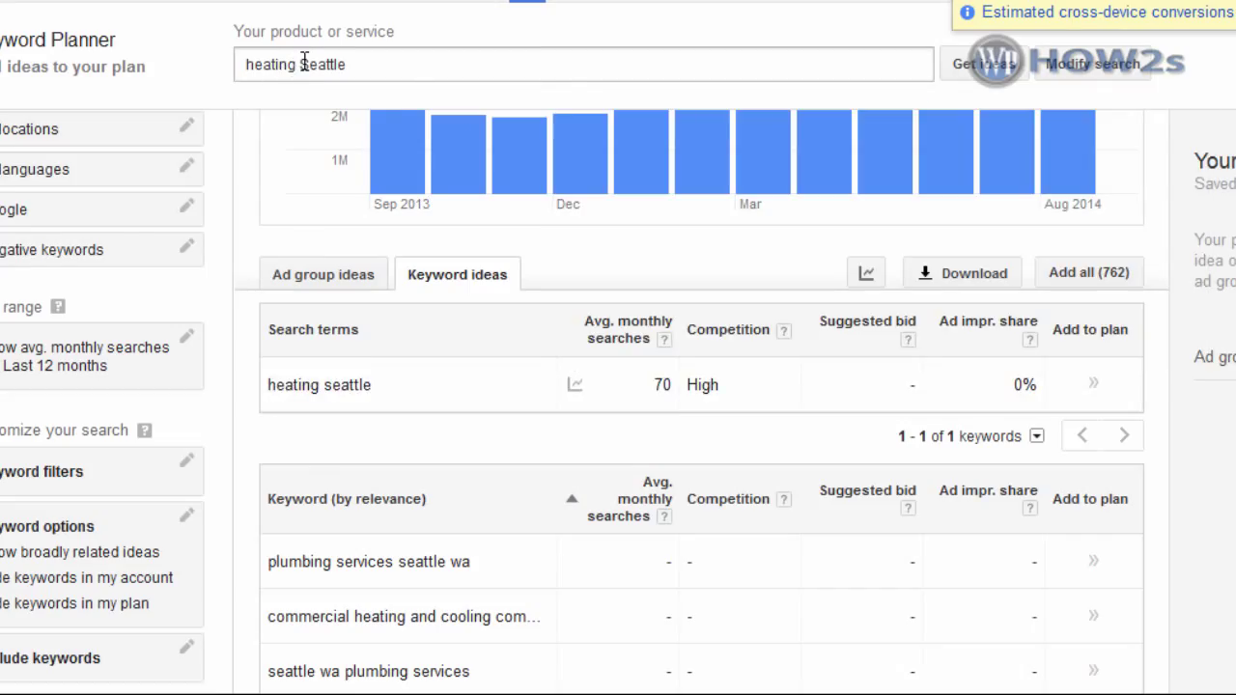
Reduce the product or service term to "heating", get new ideas and review the keyword list.
click(302, 64)
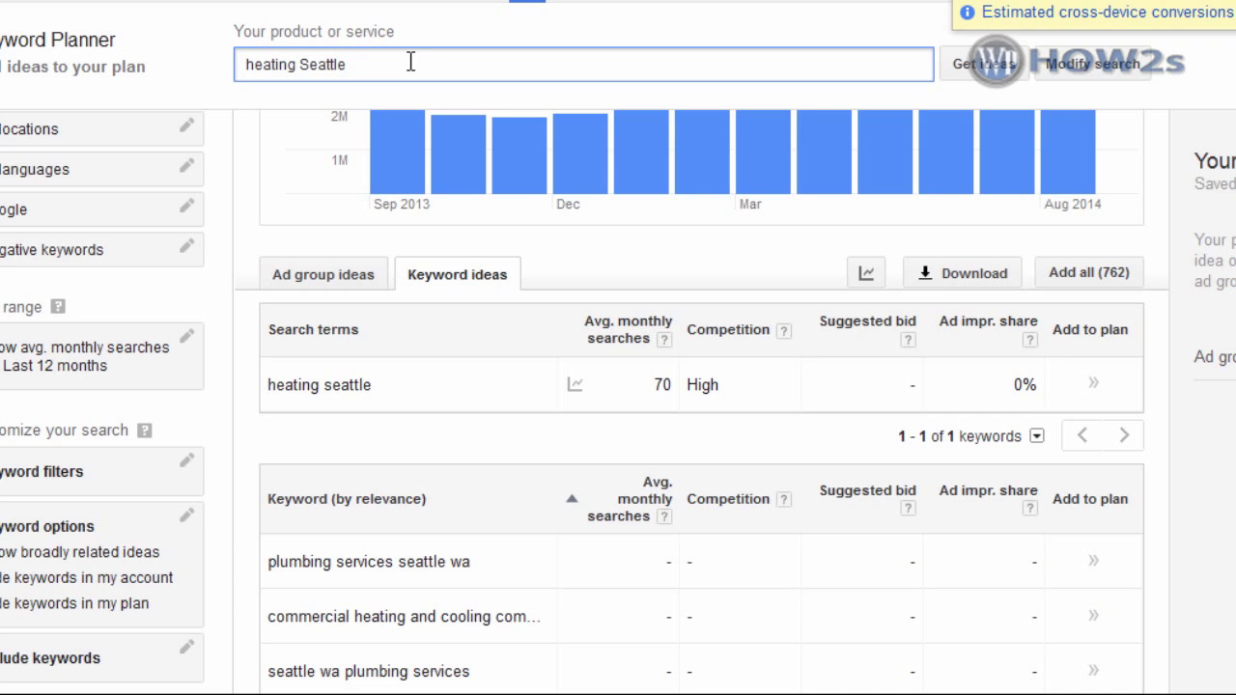
drag(355, 64, 302, 63)
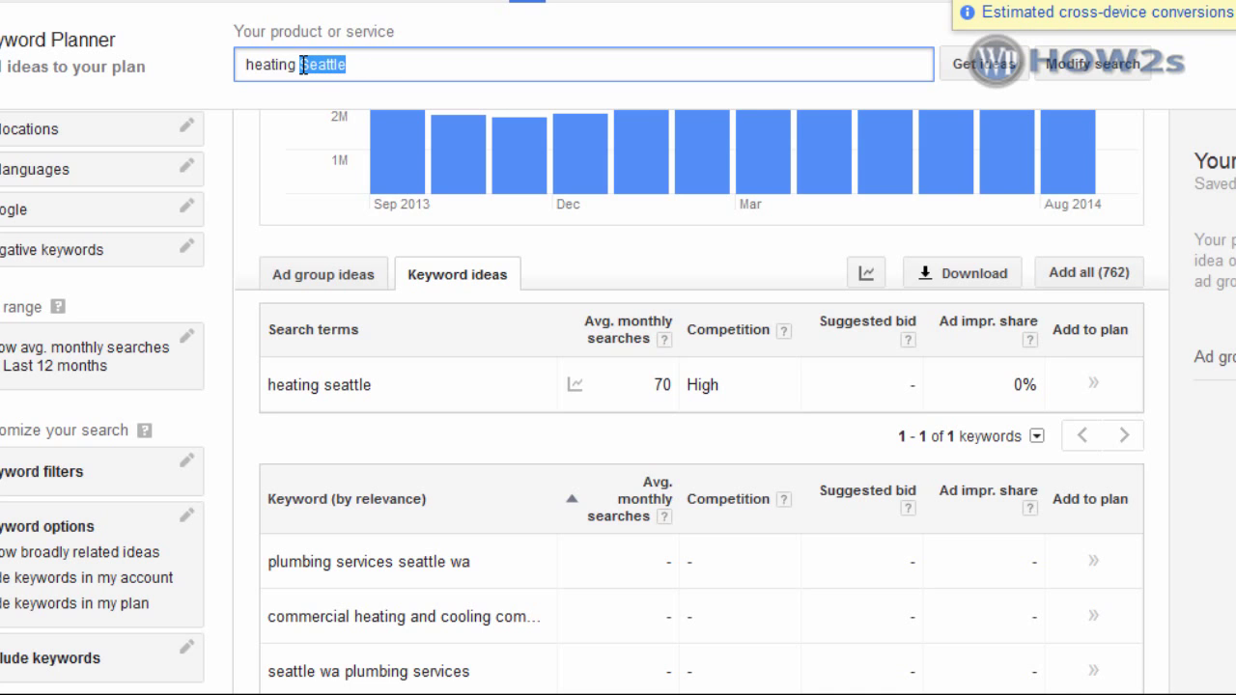
key(BackSpace)
click(999, 64)
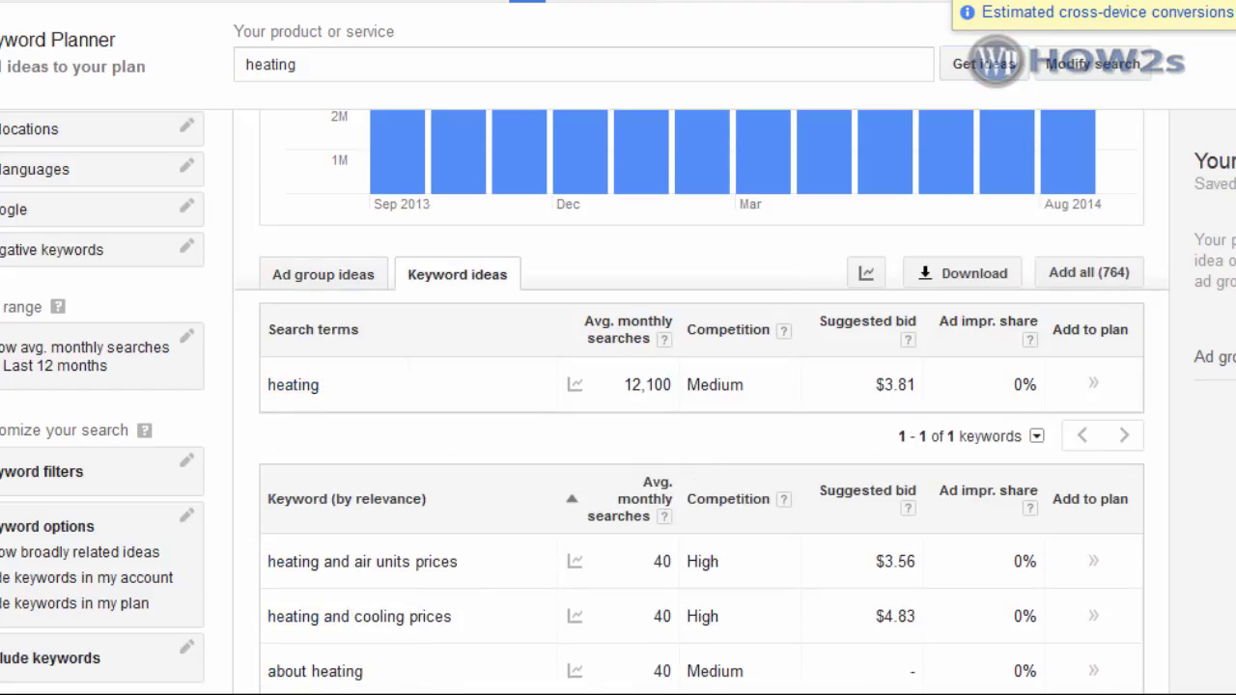
scroll(701, 434, down, 2)
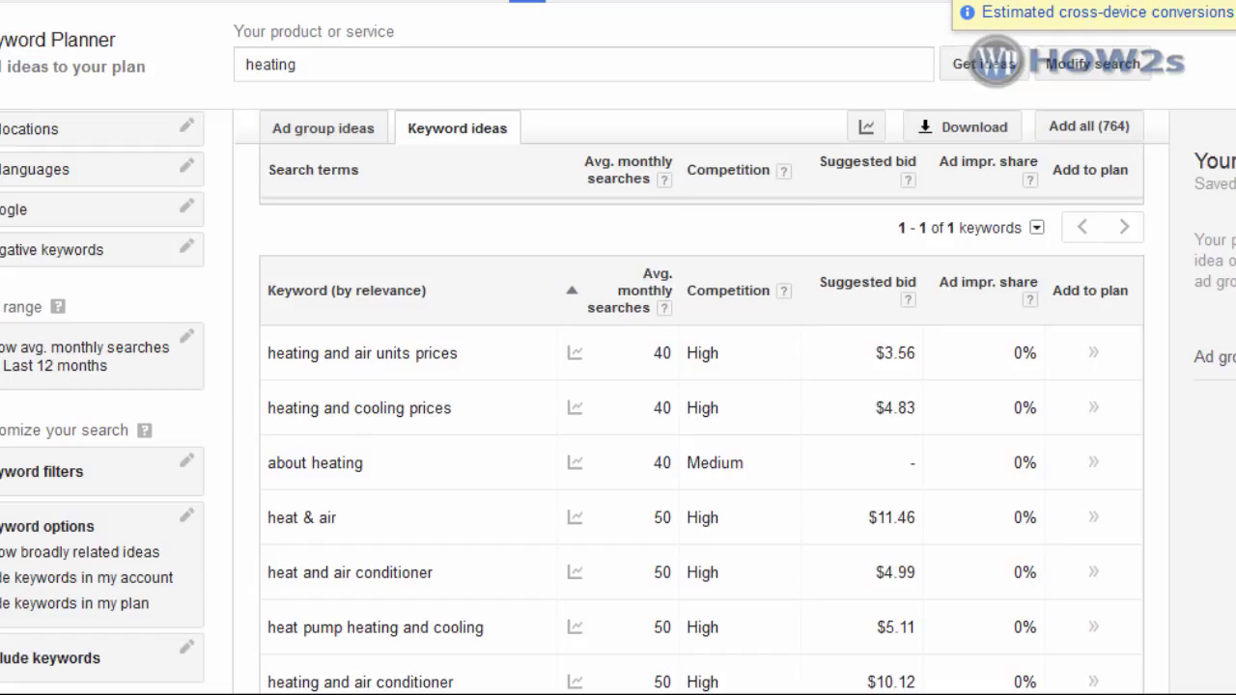
scroll(701, 386, up, 5)
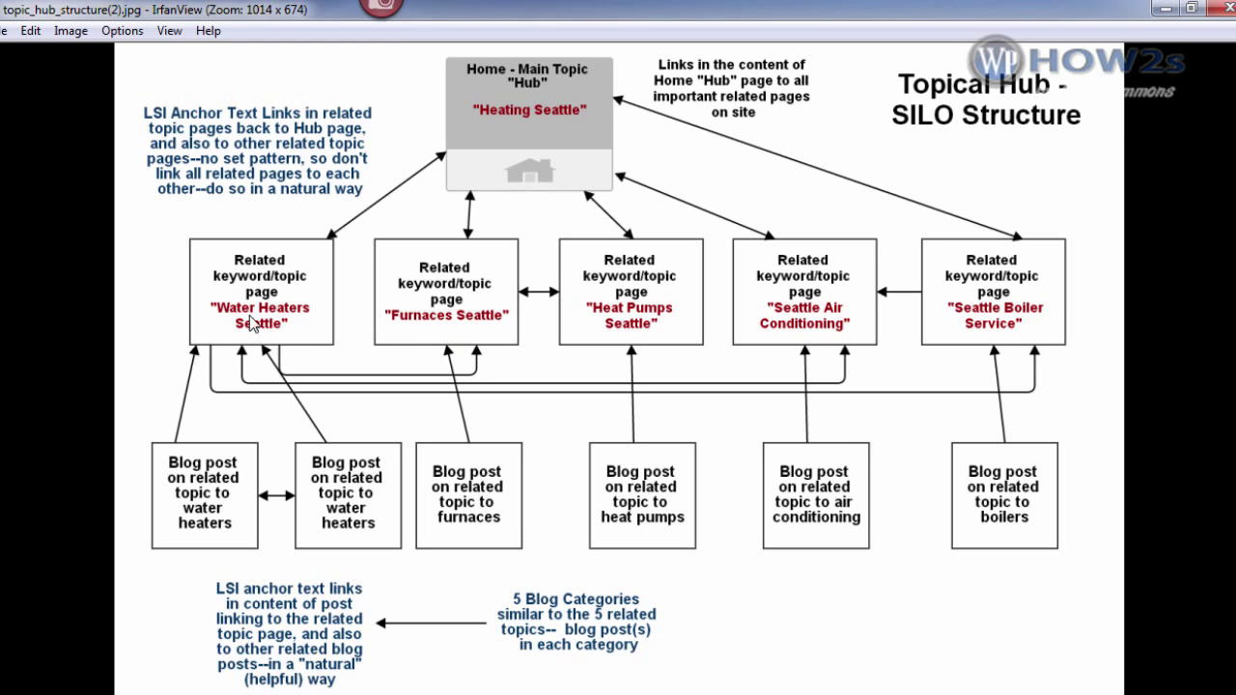
Minimize the topical hub diagram and switch to the open Heating & AC website page in the browser.
click(1163, 9)
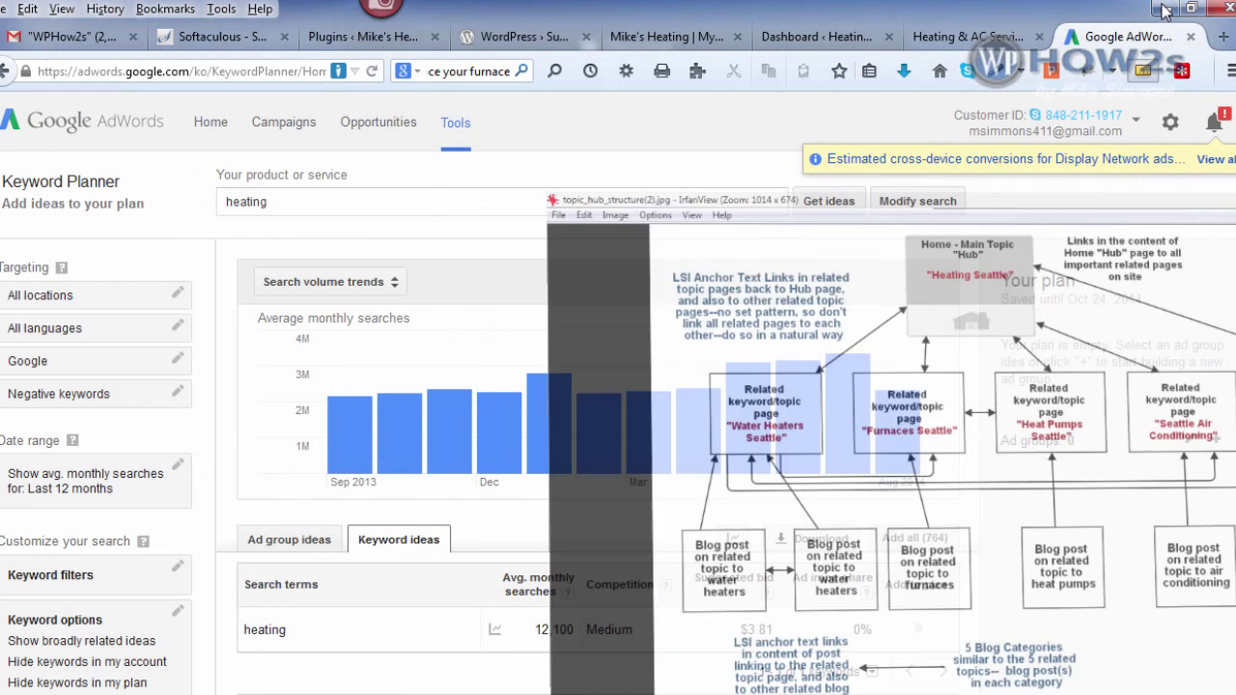
click(968, 36)
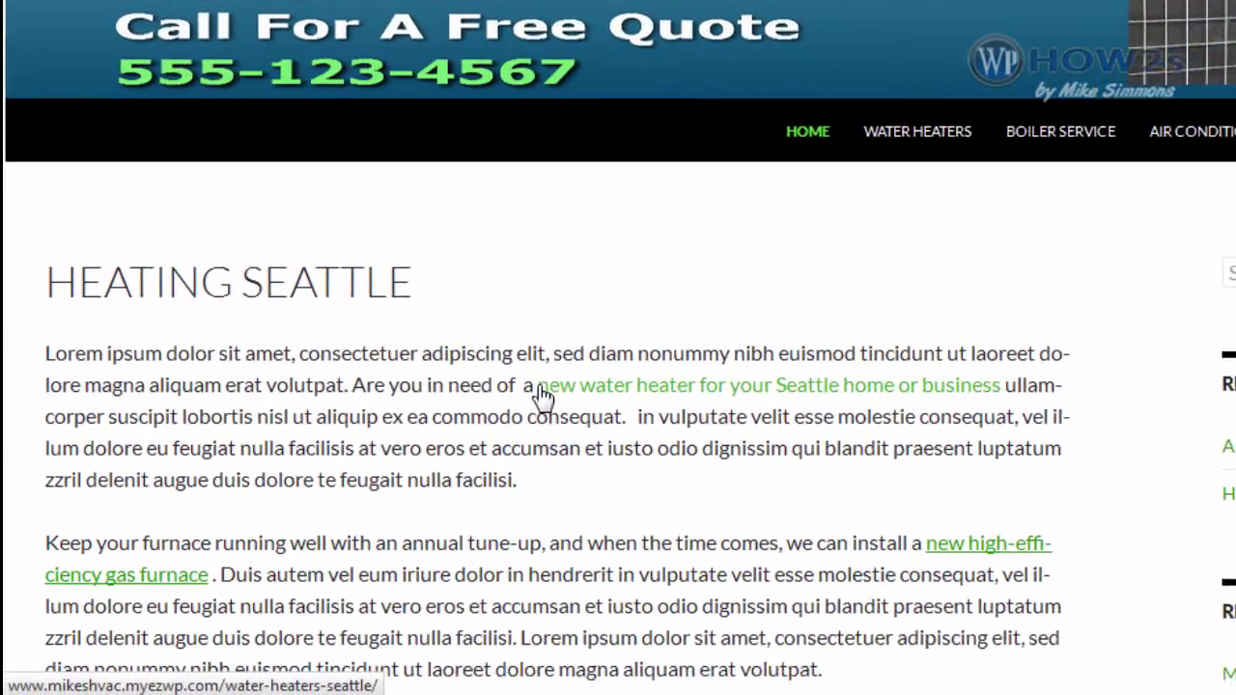
Highlight the "new water heater for your Seattle home or business" link and review the internal links throughout the Heating Seattle page.
drag(542, 386, 1045, 380)
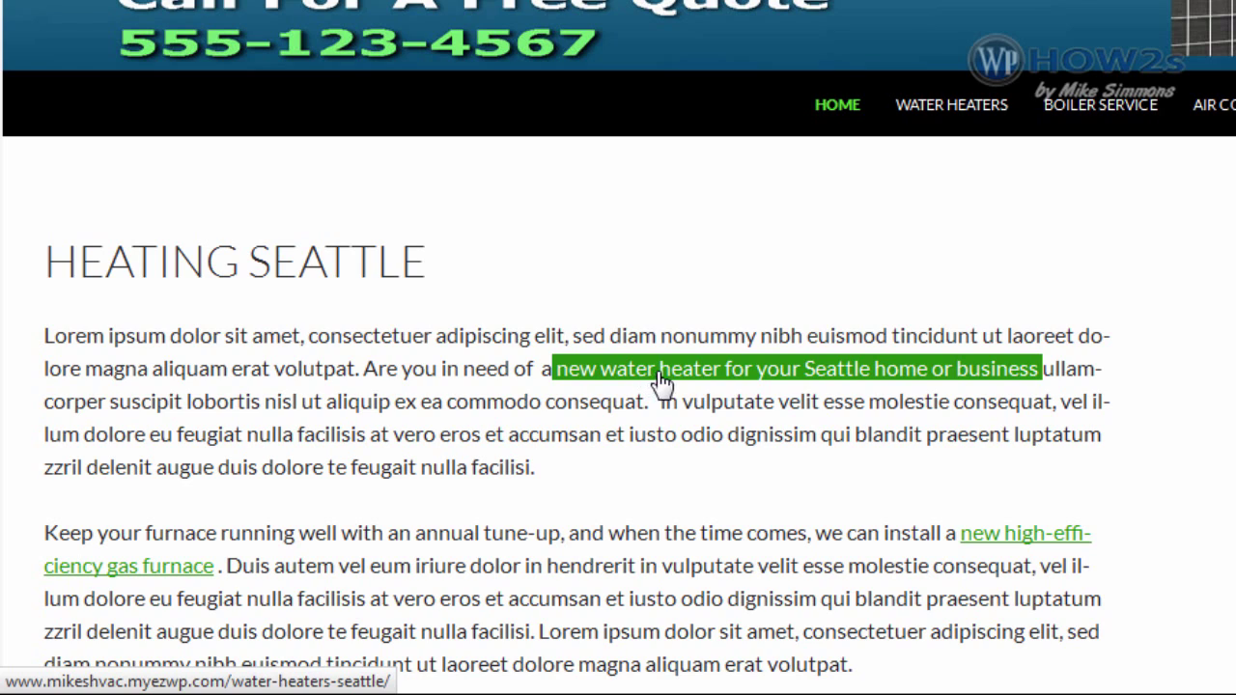
click(1144, 504)
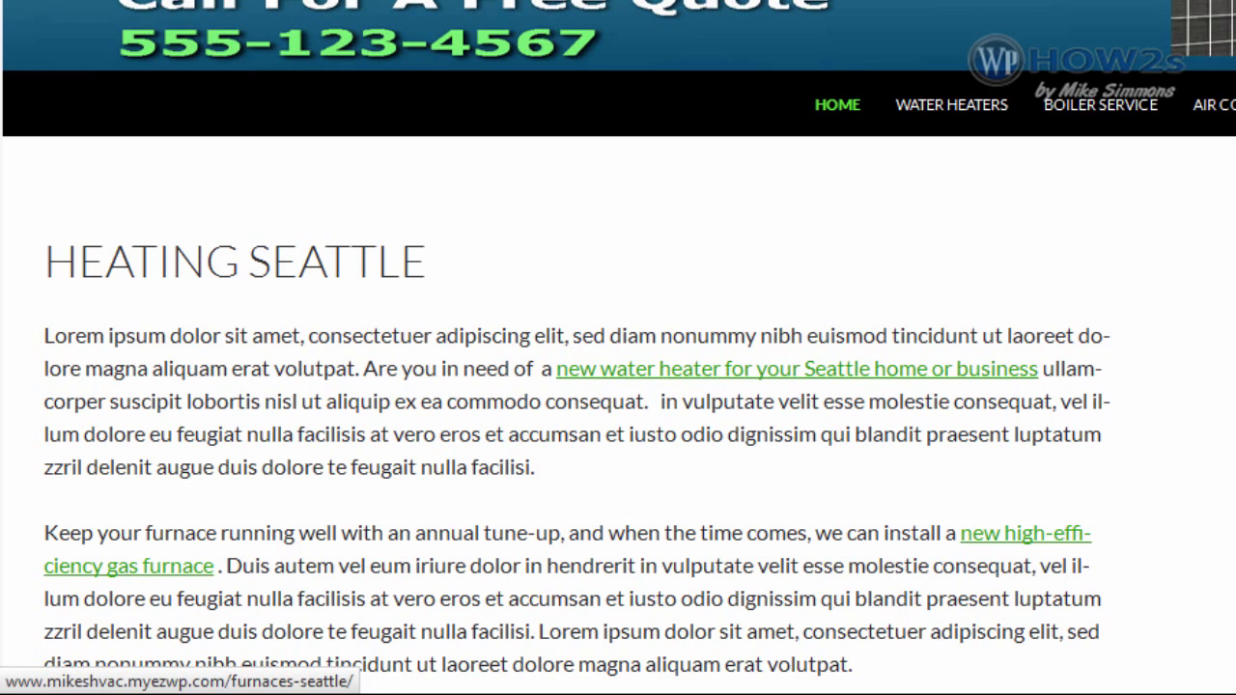
scroll(577, 347, down, 8)
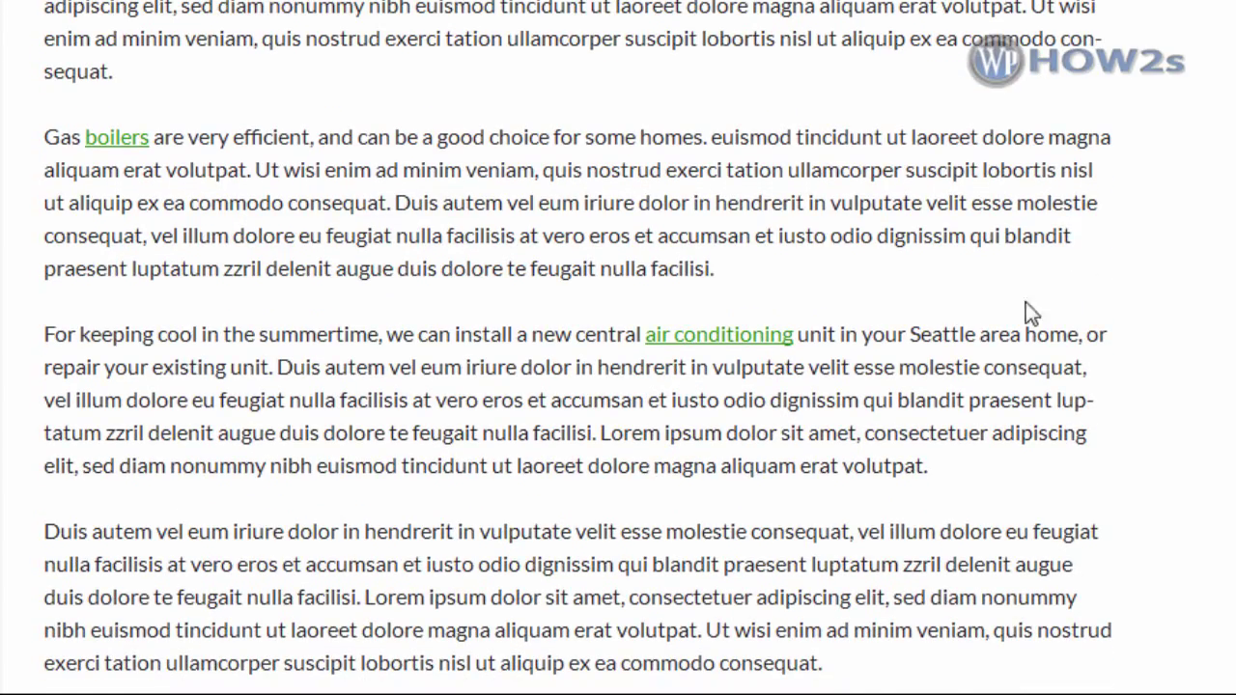
scroll(618, 348, up, 8)
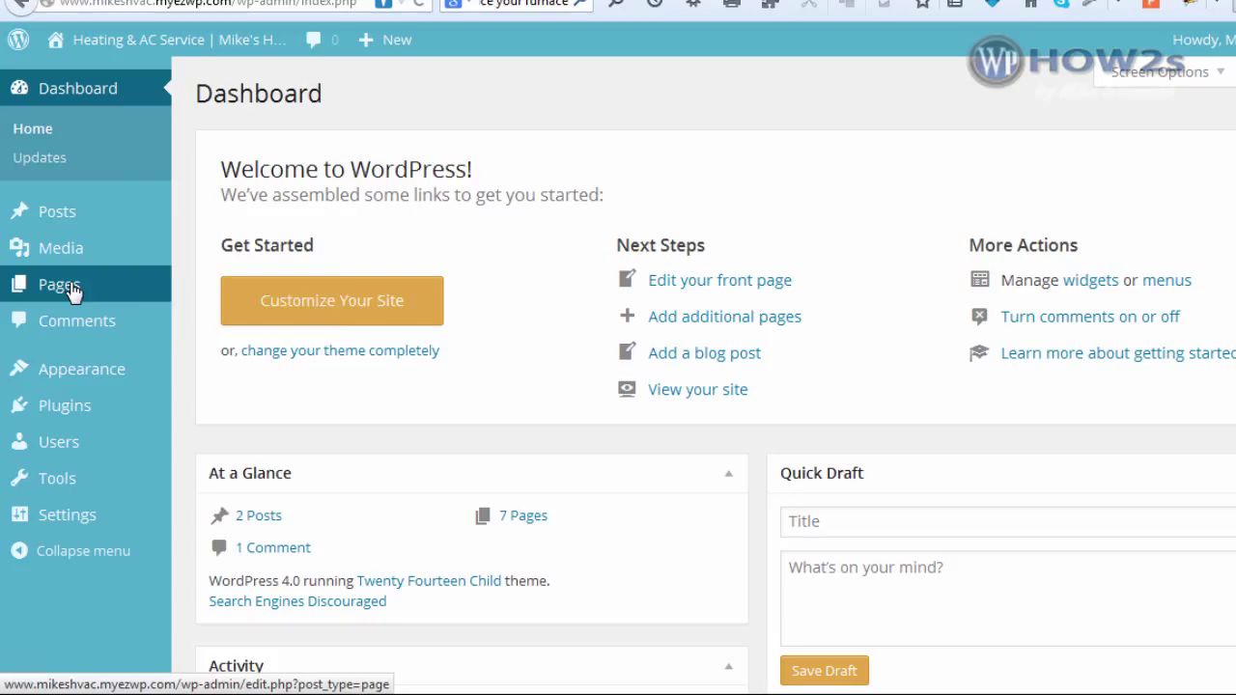
Open the Heat Pumps Seattle page for editing and show the link settings of "replace my gas furnace".
click(72, 288)
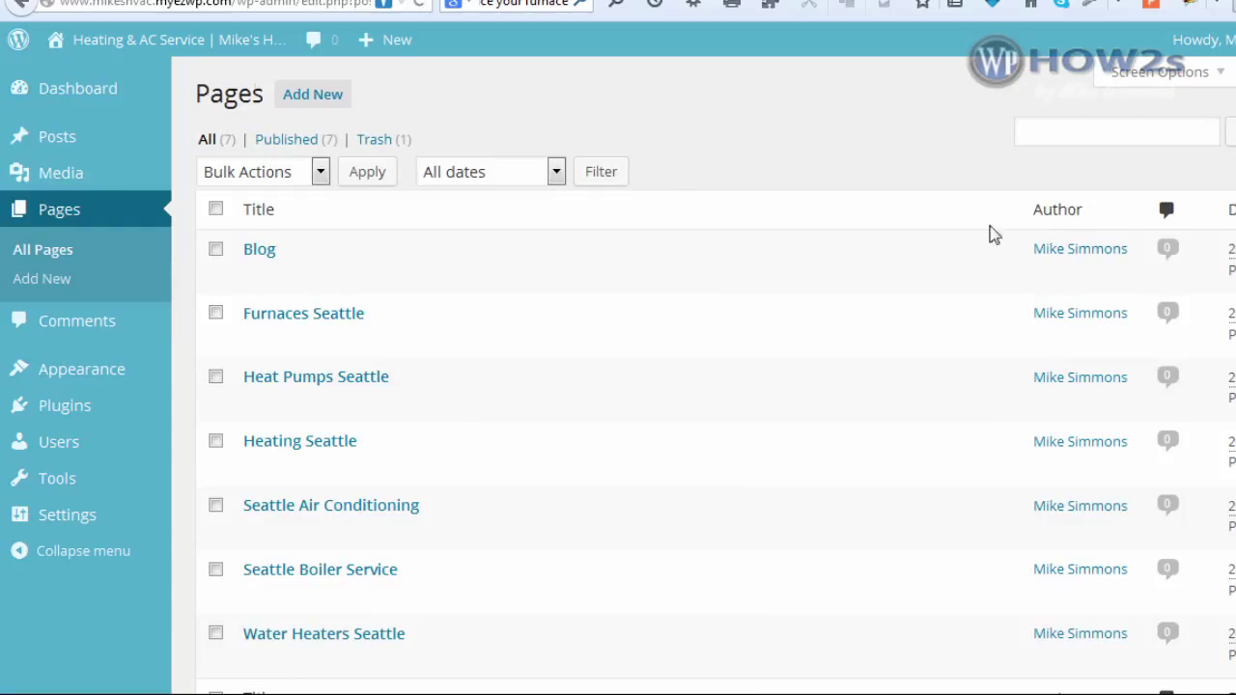
click(361, 386)
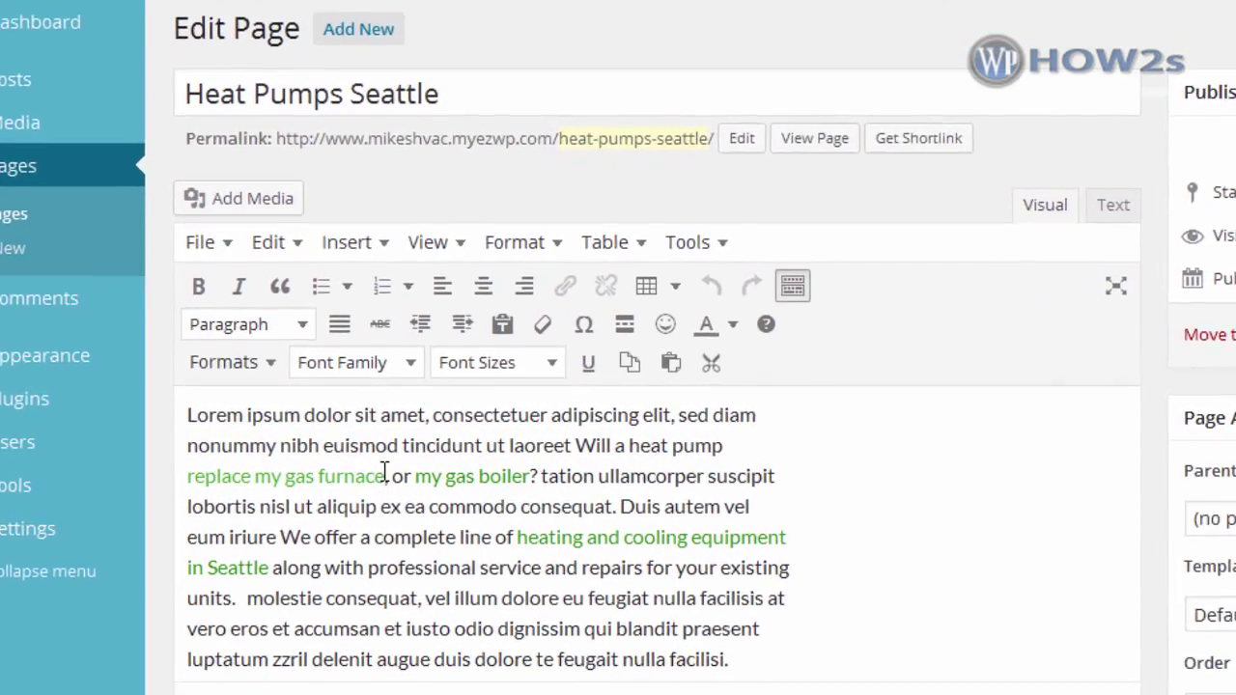
drag(373, 470, 177, 480)
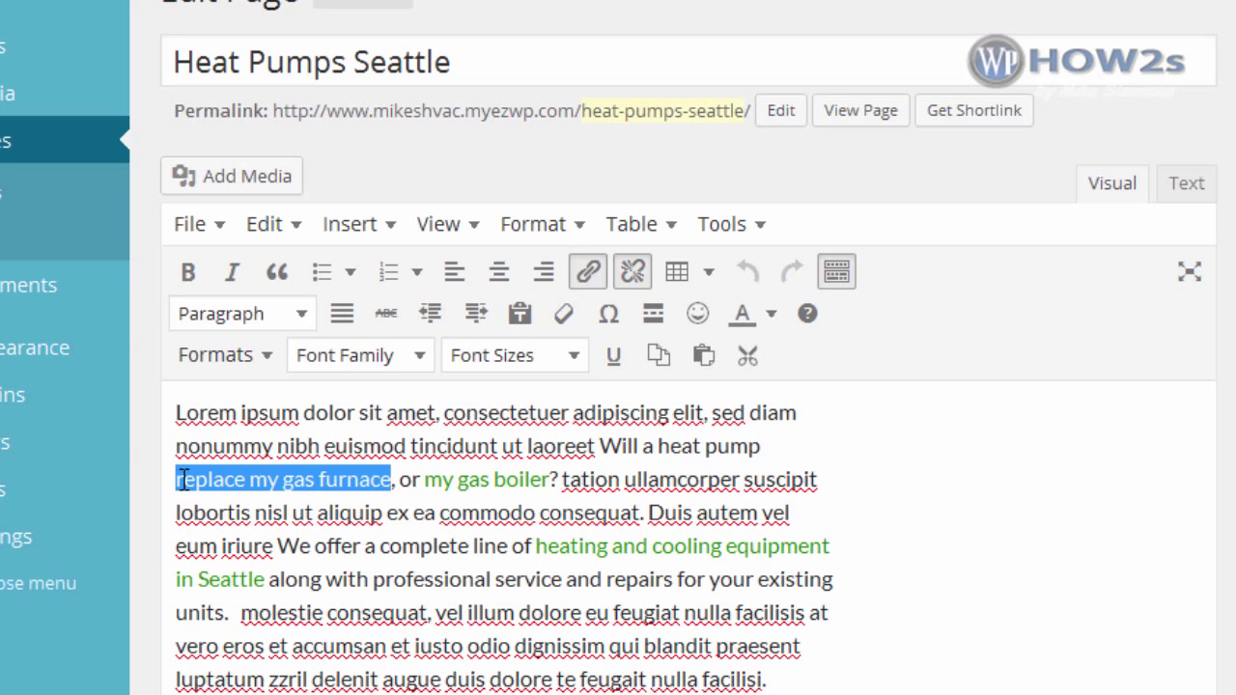
click(587, 275)
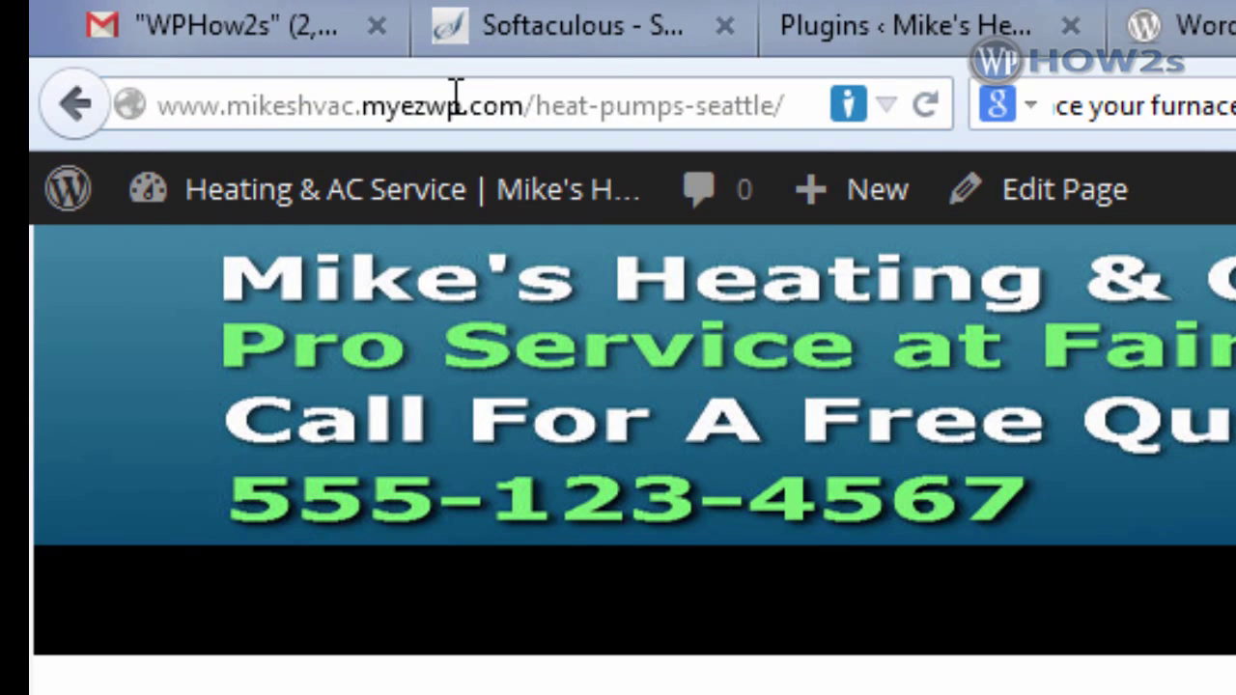
Copy the web address of the published Heat Pumps Seattle page.
click(454, 96)
right_click(452, 99)
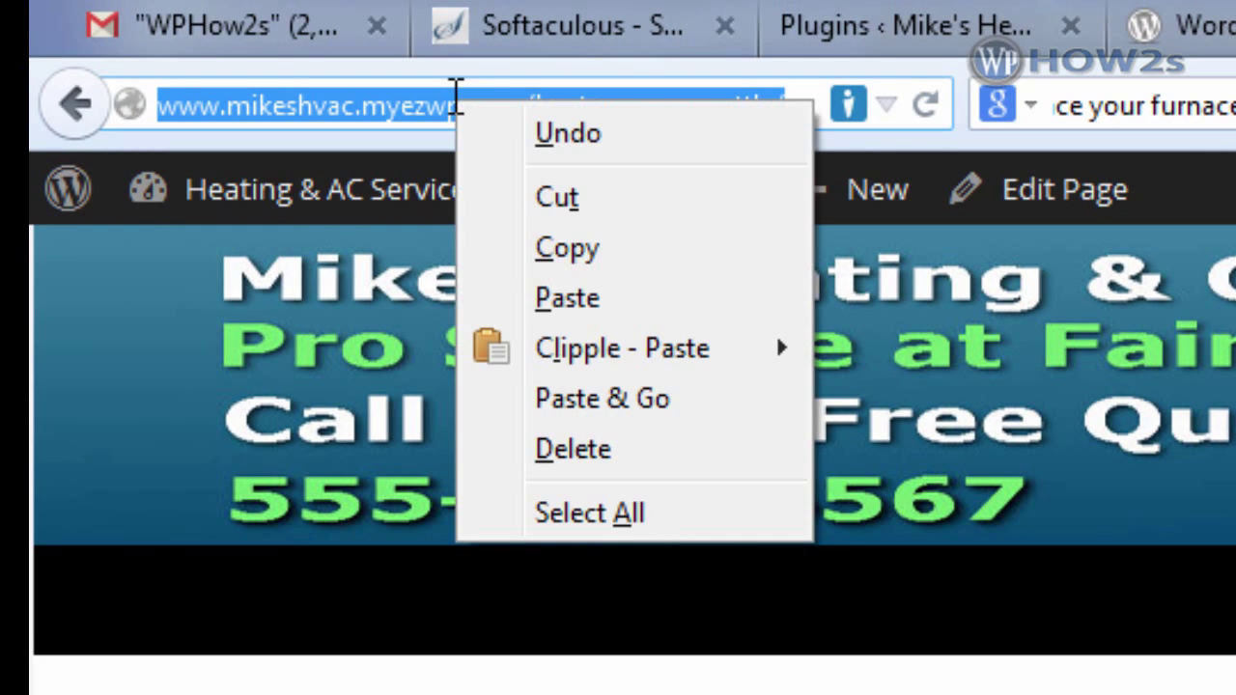
click(568, 254)
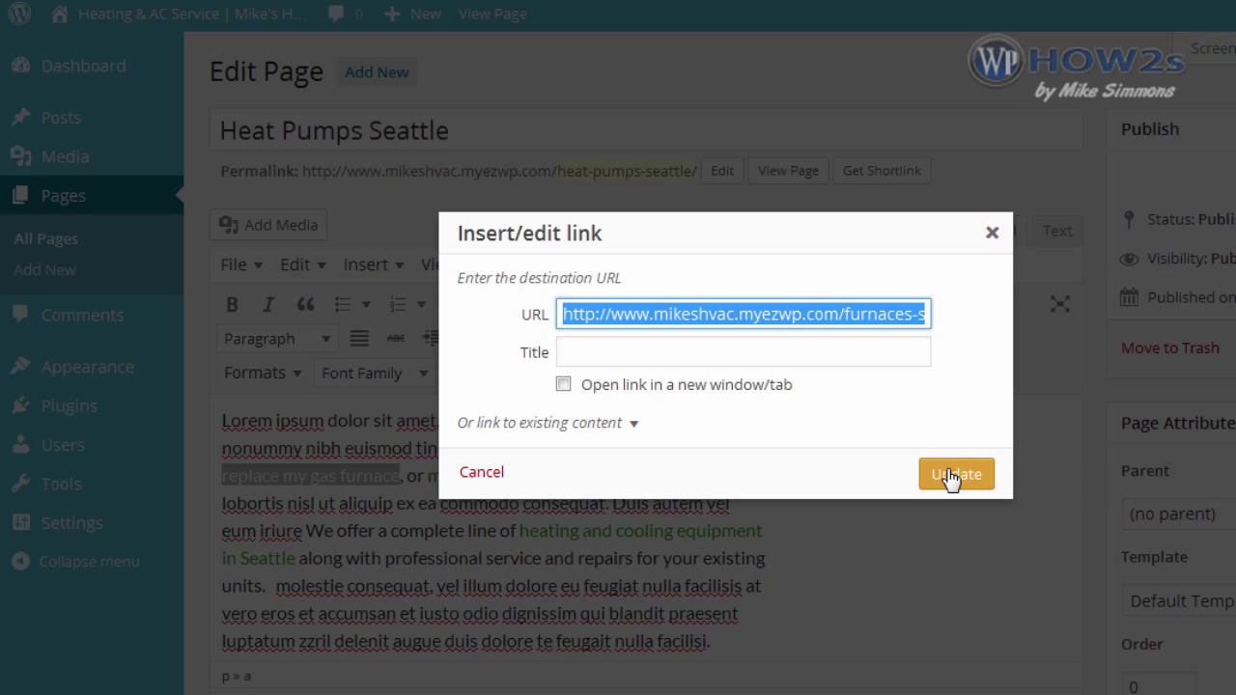
Close the link settings without updating and highlight the "heating and cooling equipment in Seattle" link in the page text.
click(992, 236)
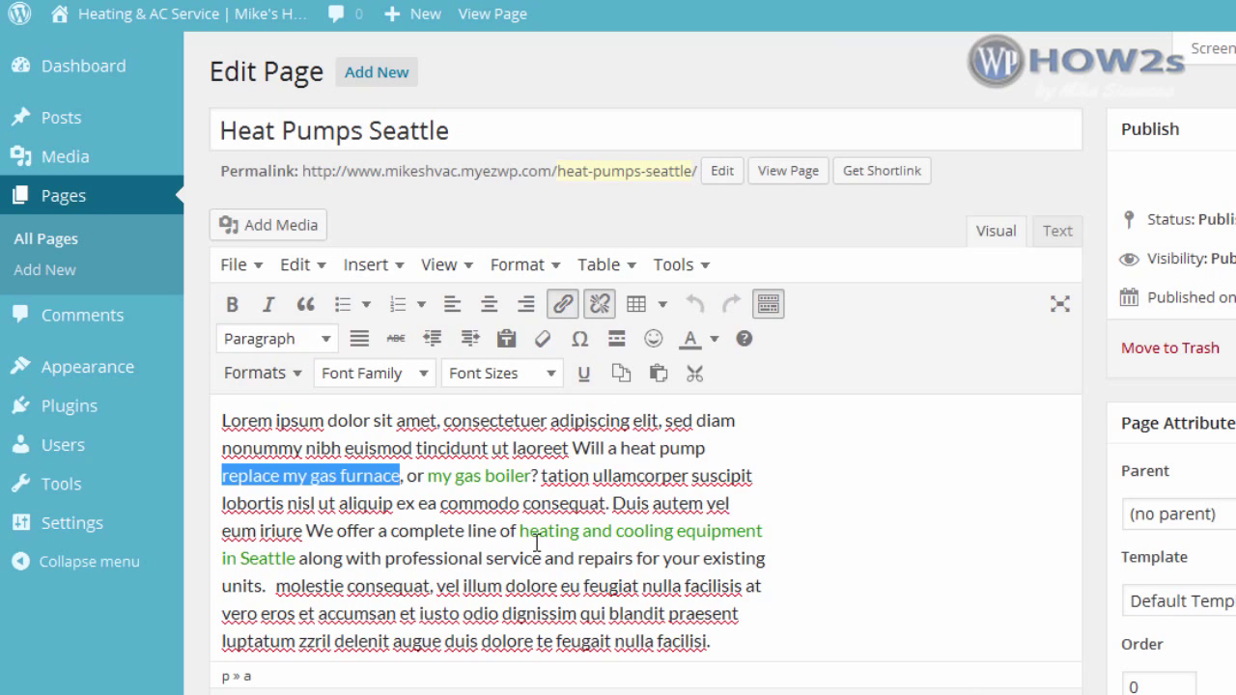
drag(520, 530, 805, 544)
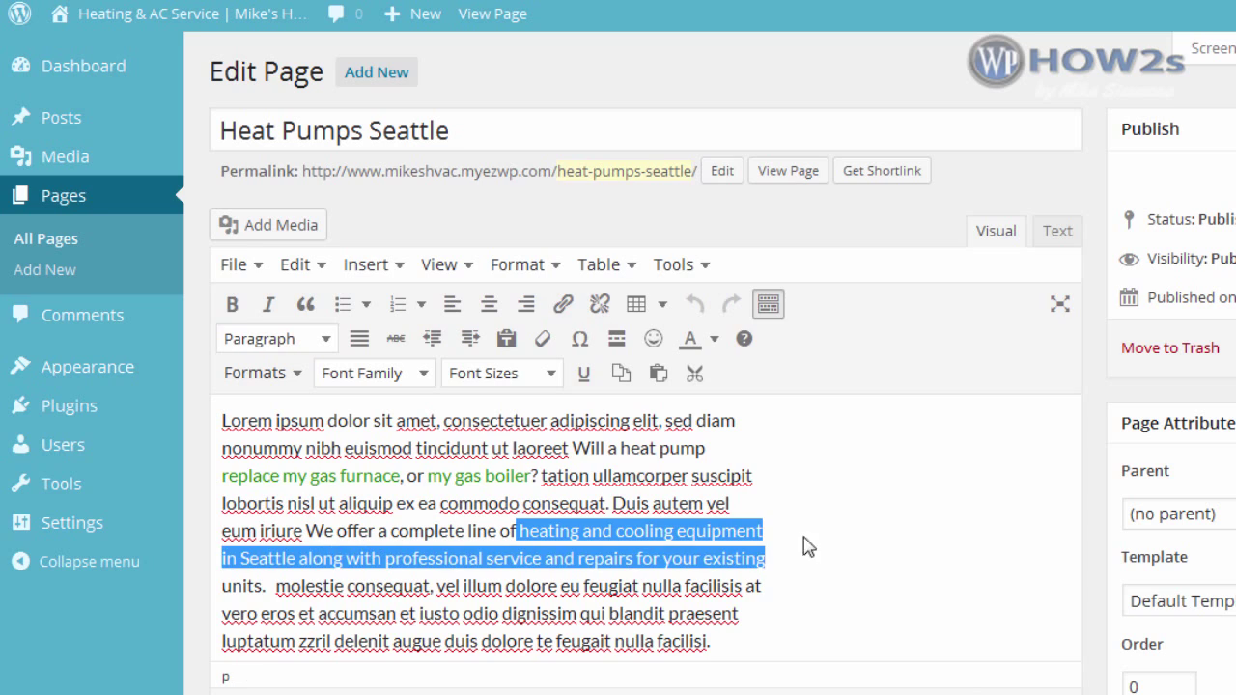
click(896, 499)
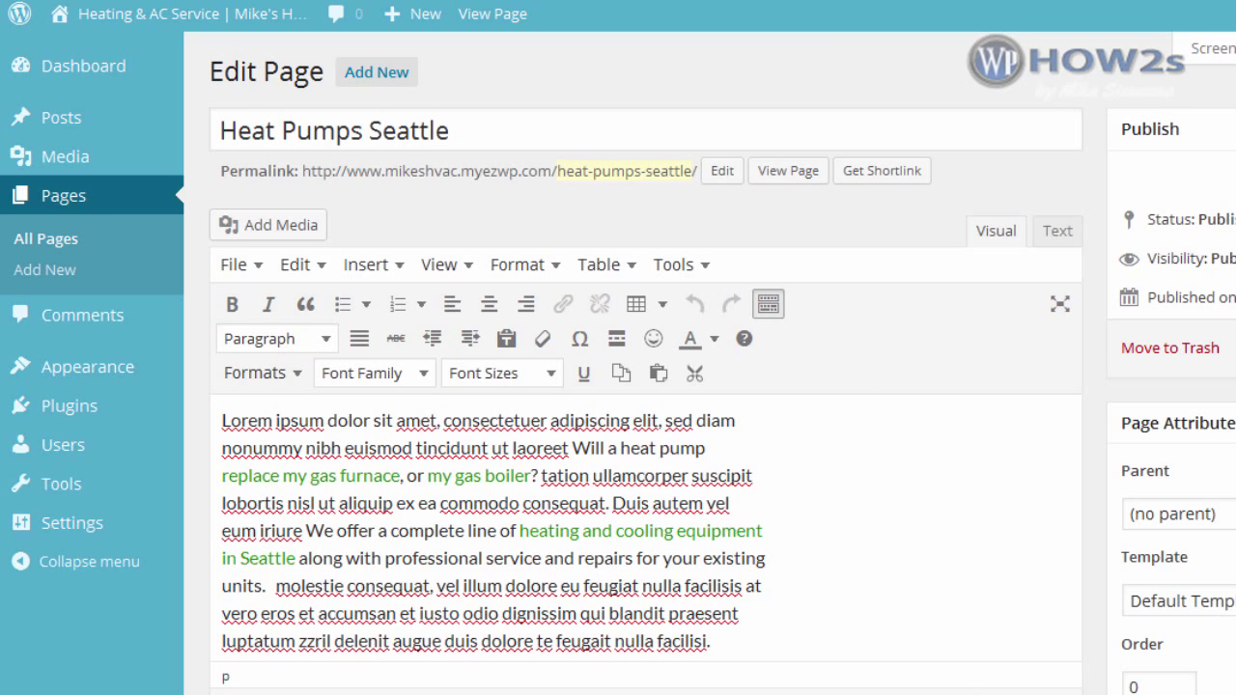
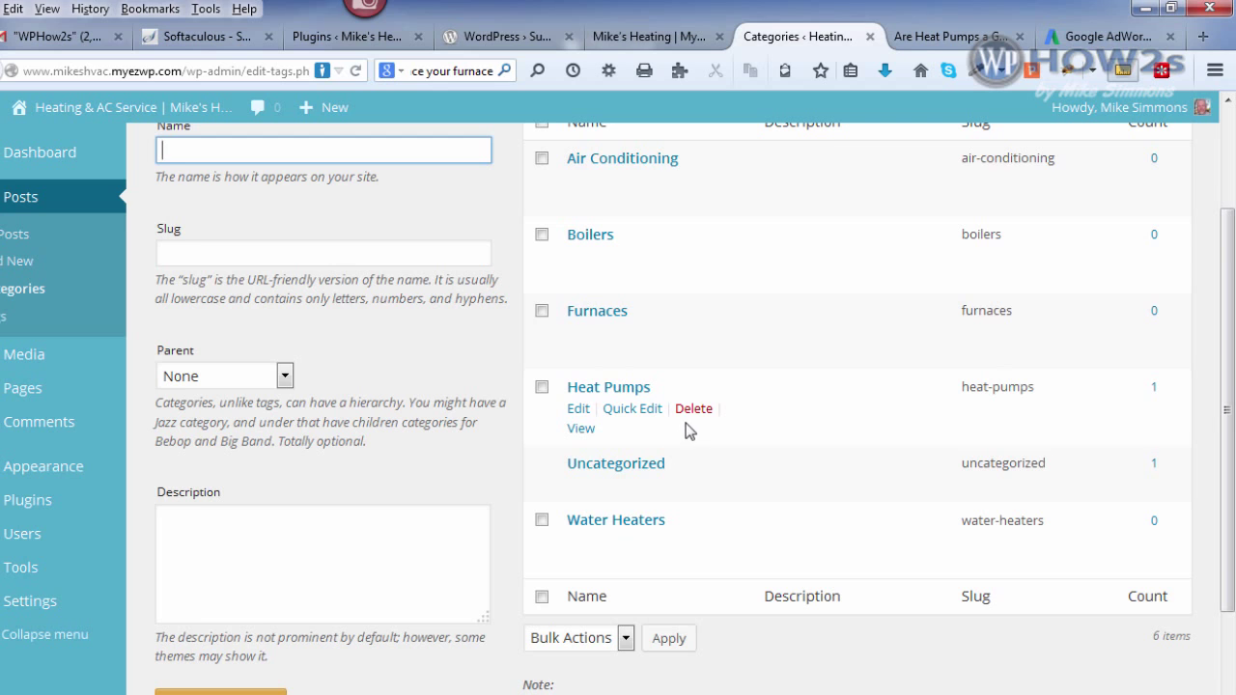
Delete the Heat Pumps post category and add it again with the name "Heat Pumps" and slug "heat-pumps".
click(693, 411)
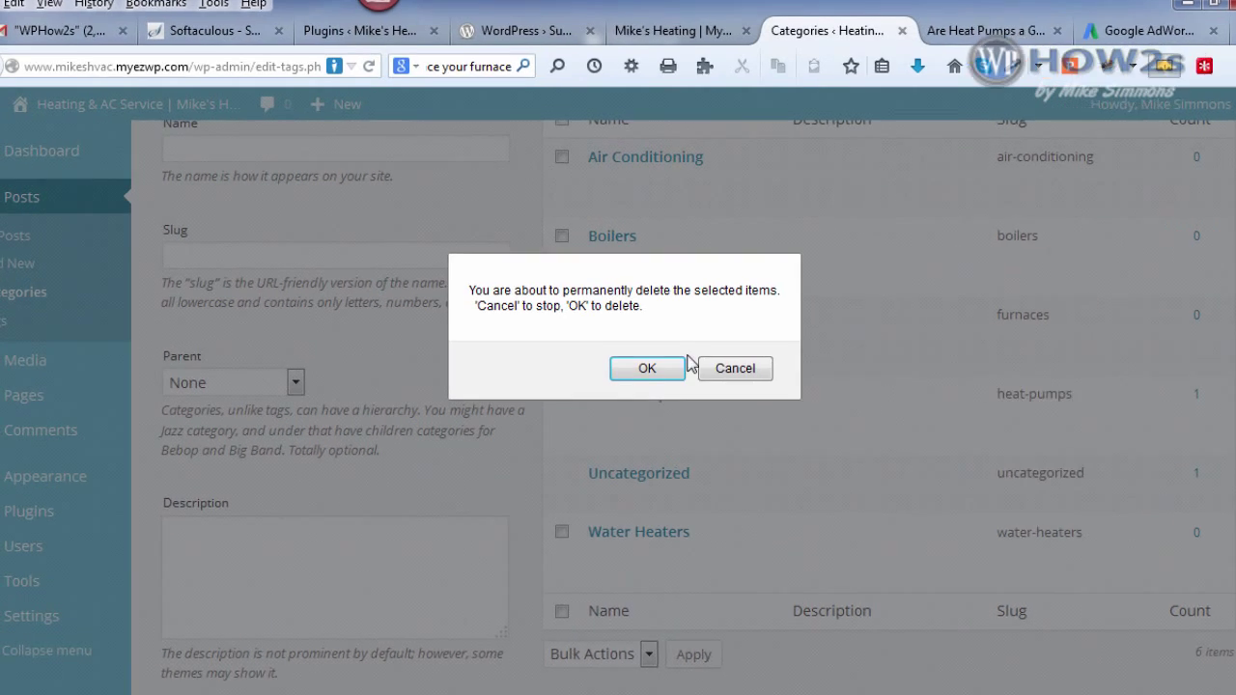
click(624, 362)
click(366, 144)
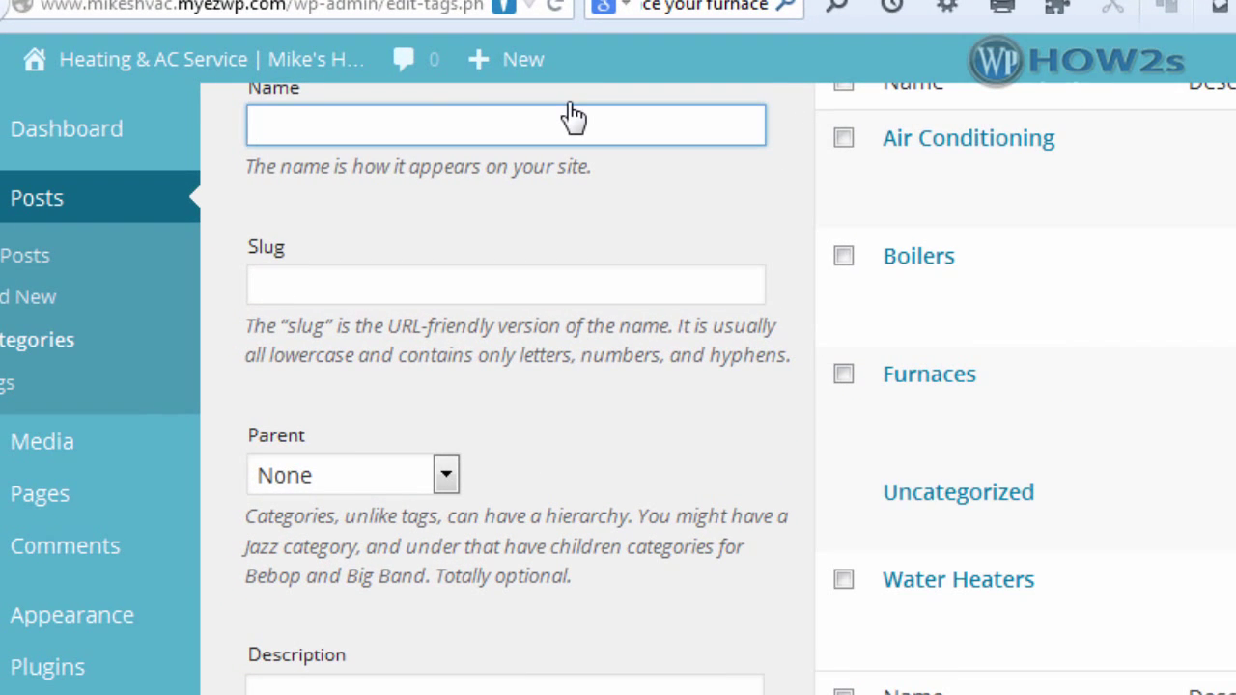
text(H)
click(279, 157)
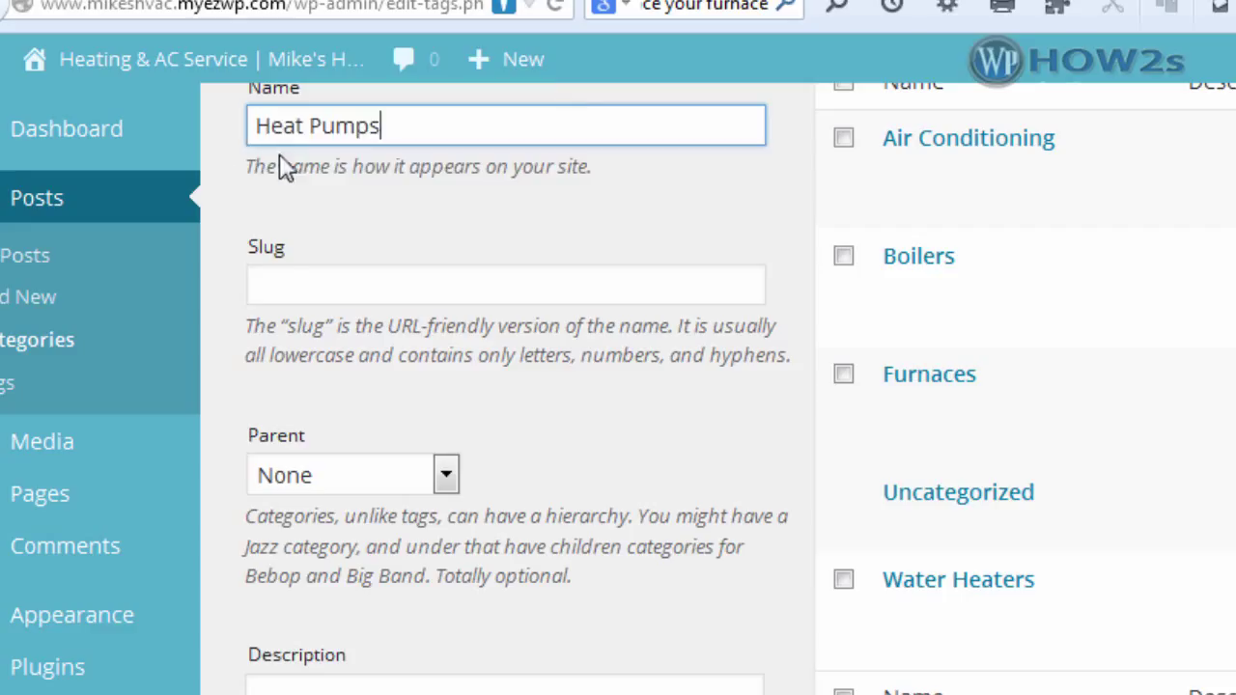
click(288, 274)
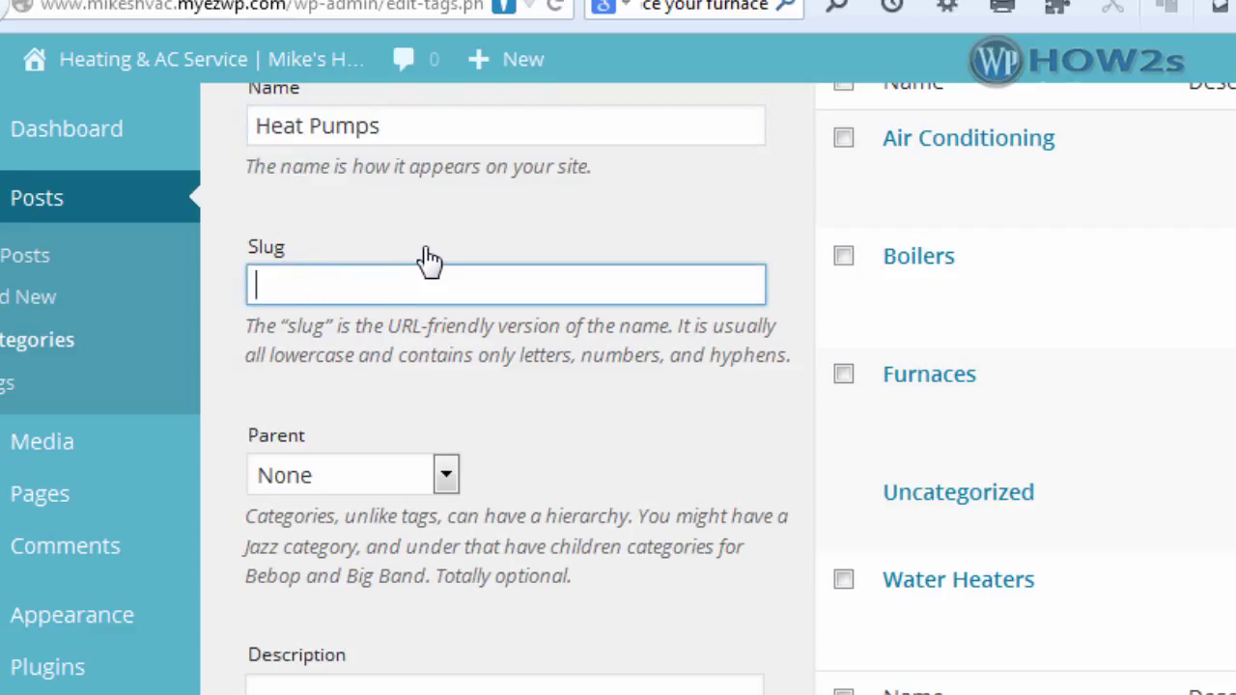
text(h)
click(297, 323)
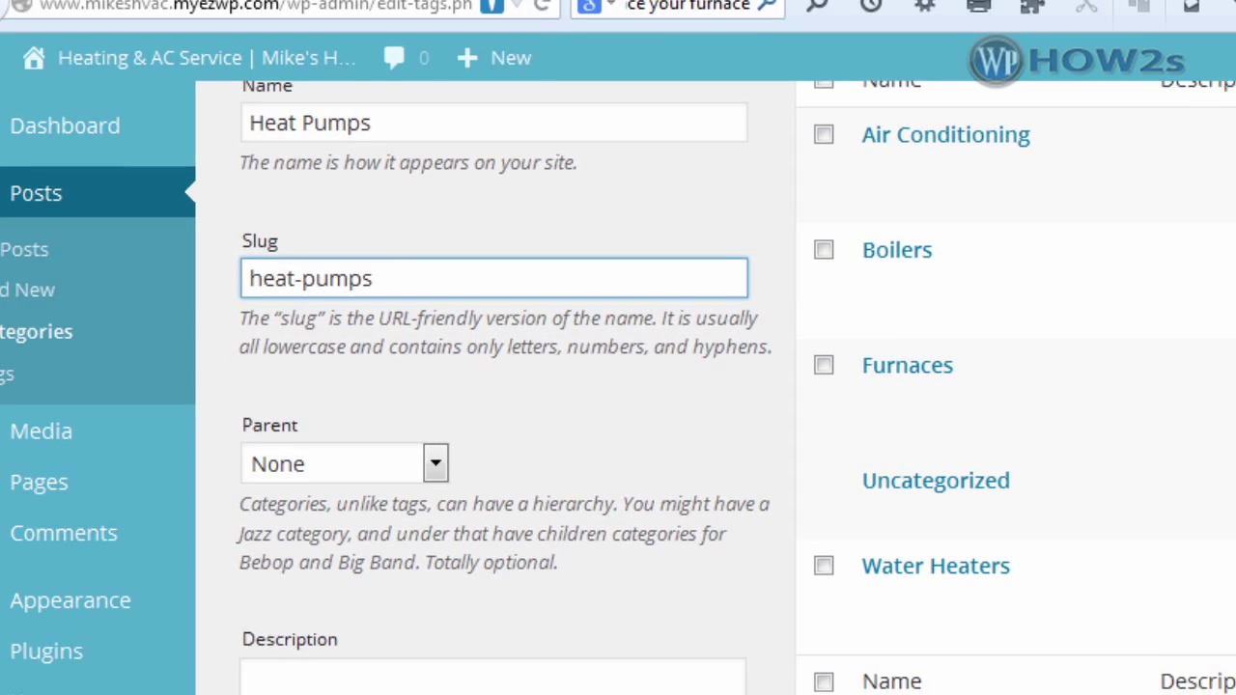
scroll(532, 657, down, 2)
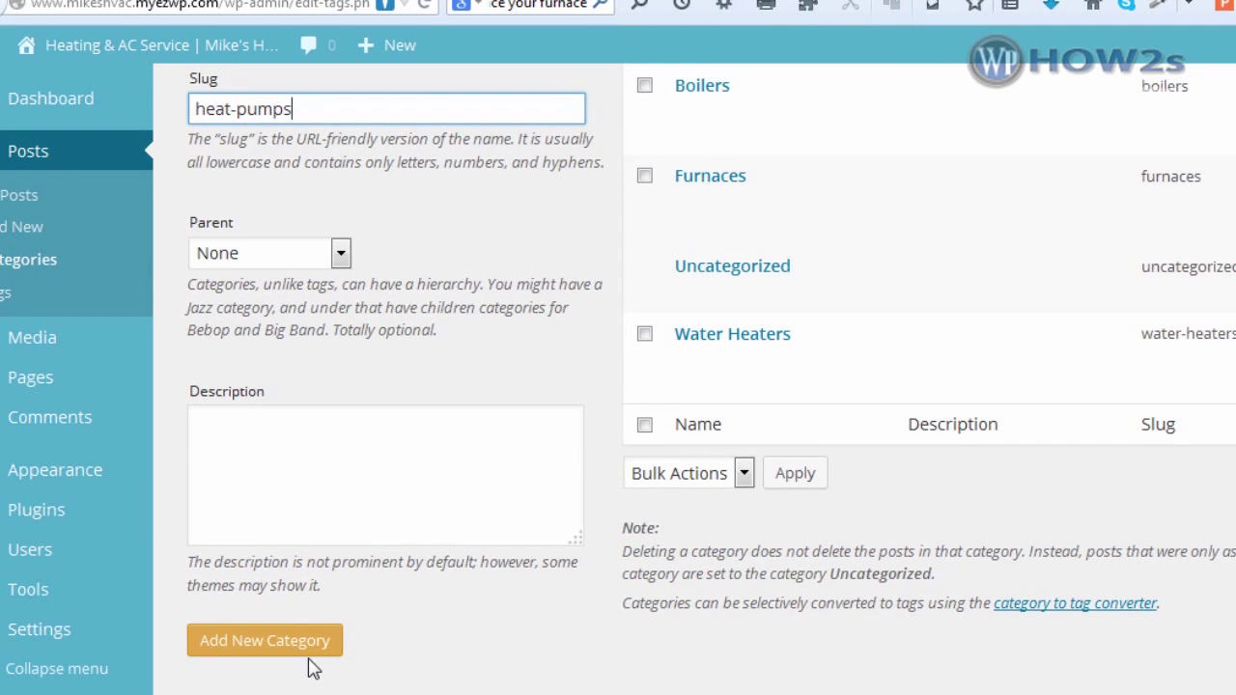
click(265, 640)
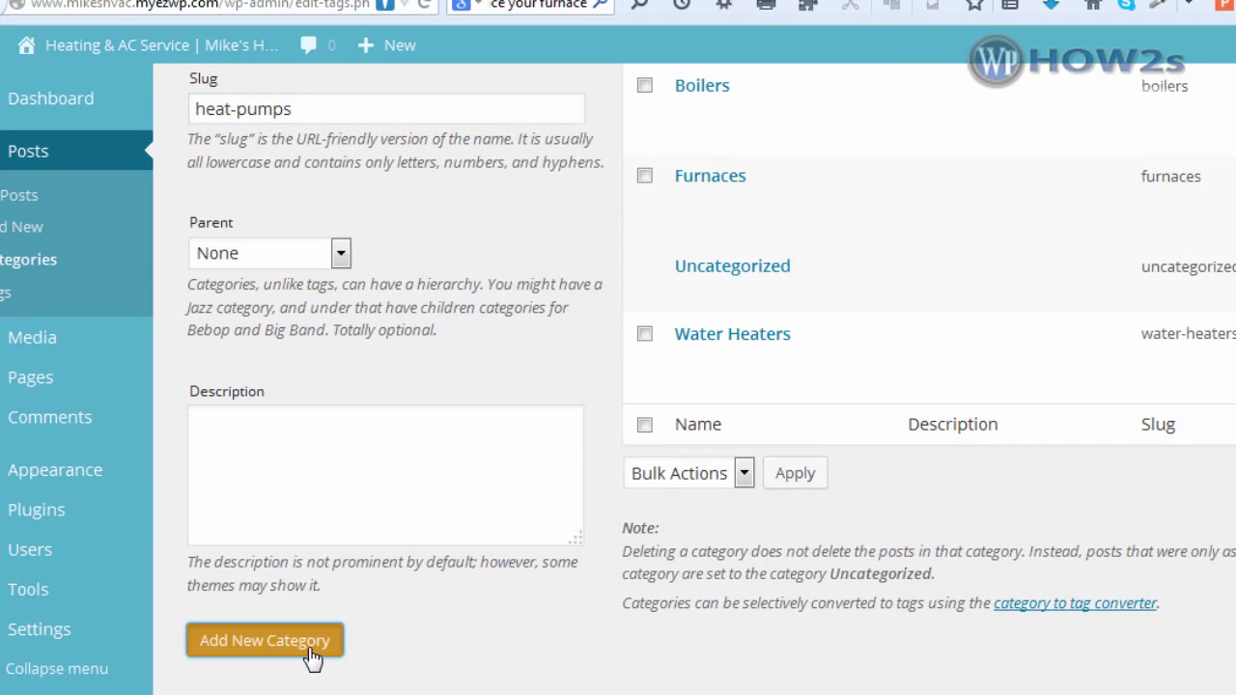
Open the post "Are Heat Pumps a Good Option In Seattle?" for editing and change its category from Uncategorized to Heat Pumps.
scroll(1014, 309, up, 3)
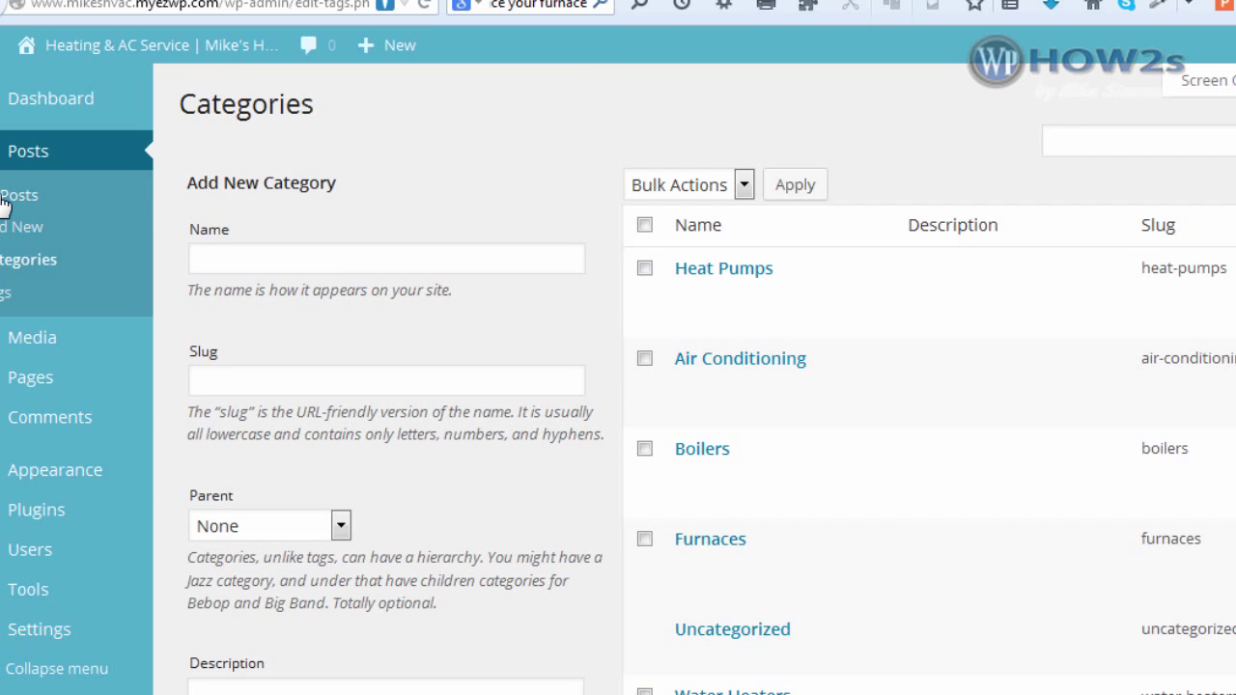
click(3, 203)
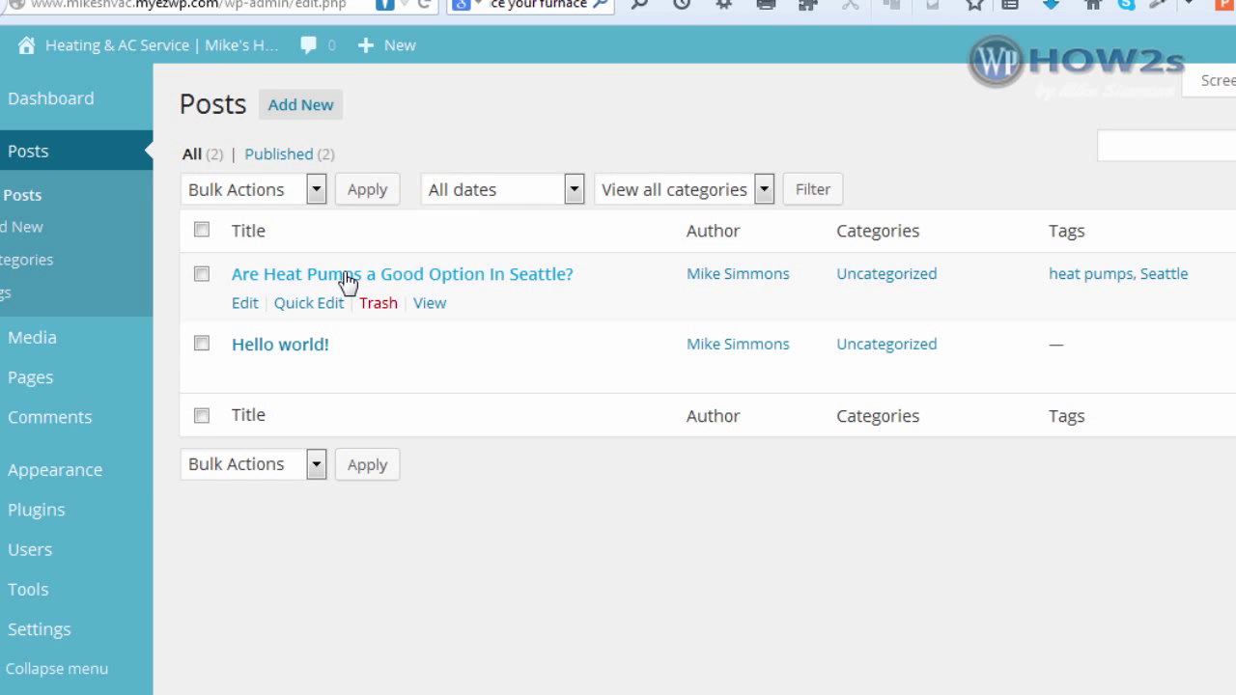
click(322, 270)
scroll(483, 386, down, 5)
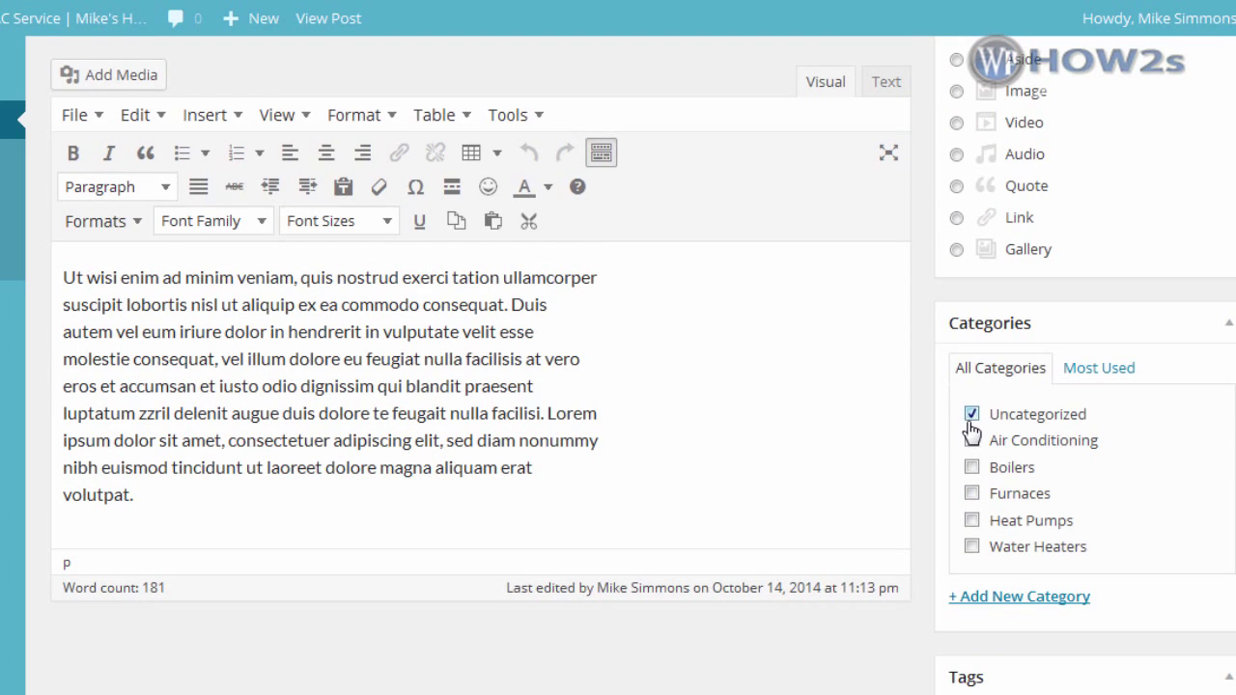
click(972, 415)
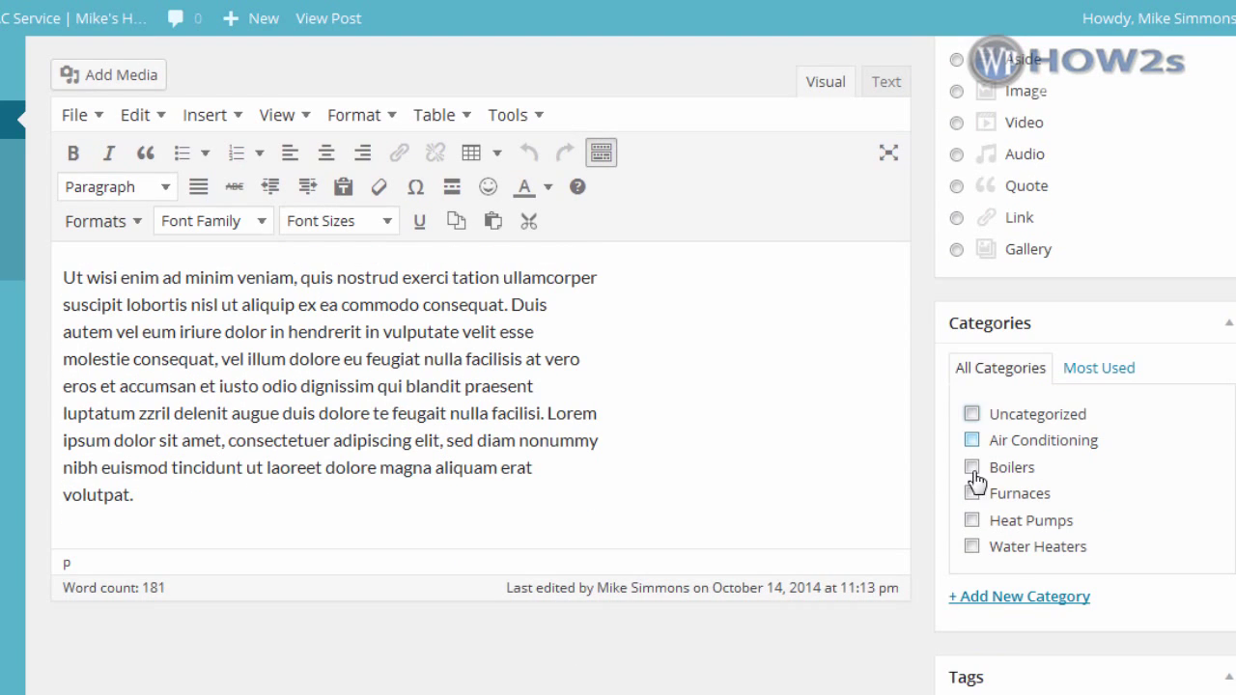
click(973, 521)
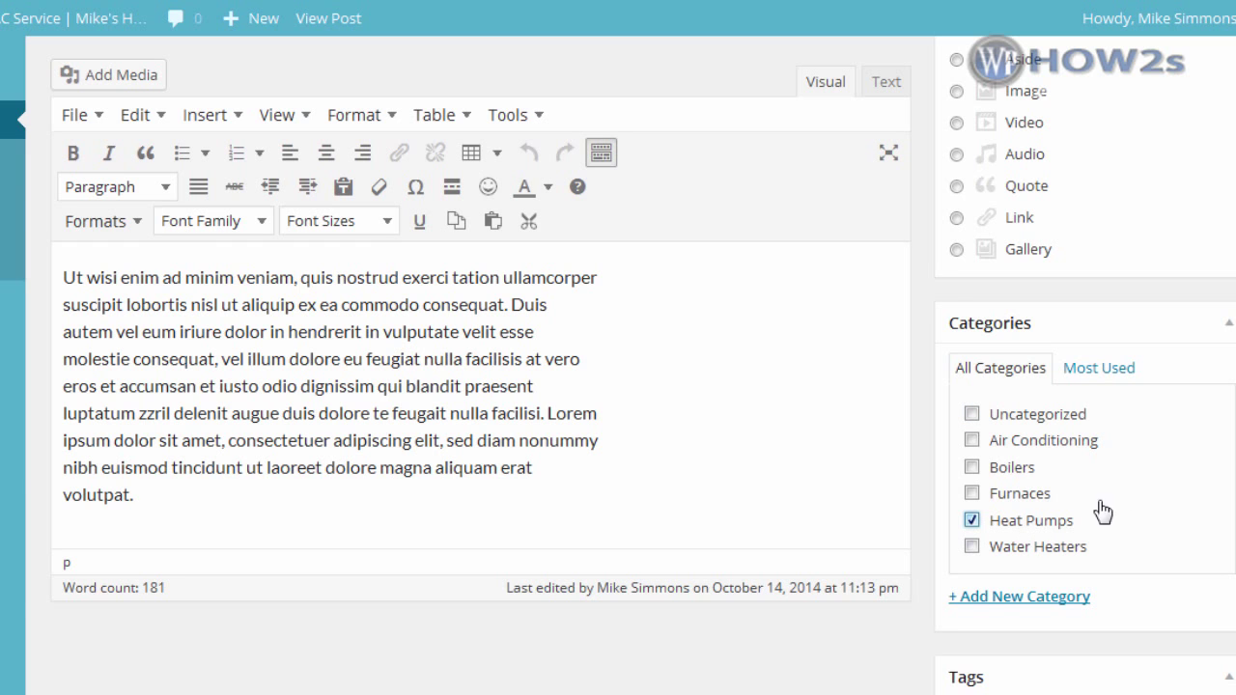
scroll(1207, 464, up, 2)
scroll(1207, 464, up, 1)
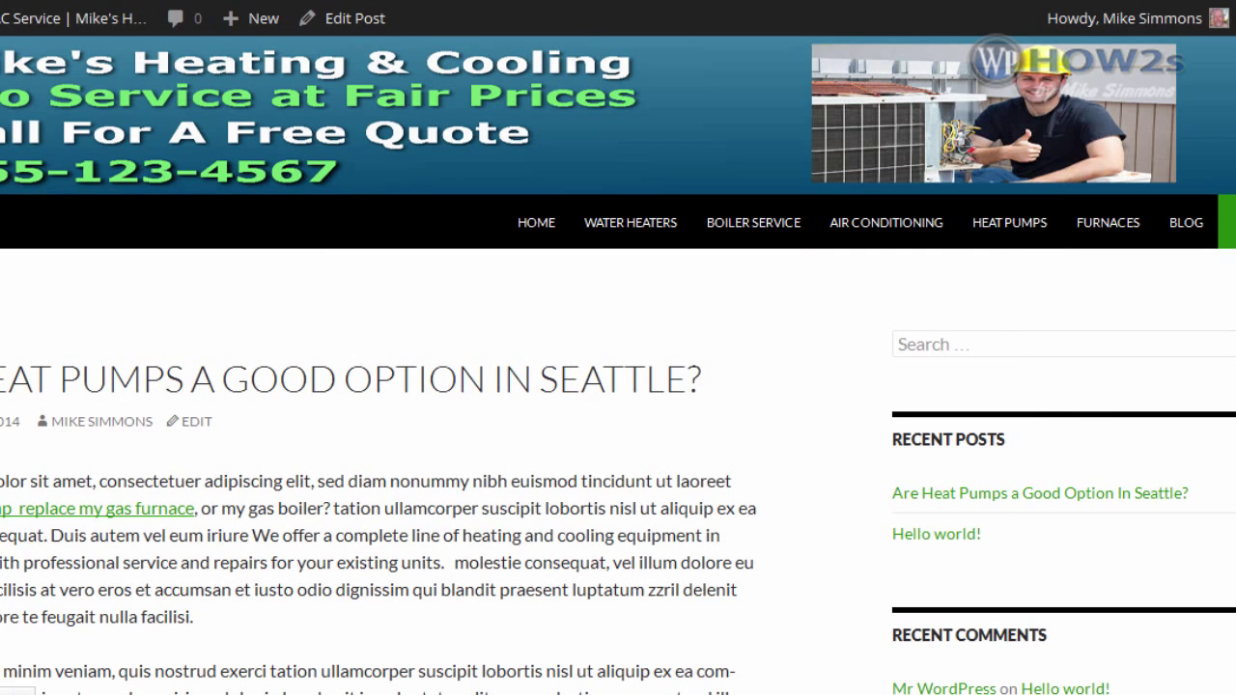
mouse_move(12, 340)
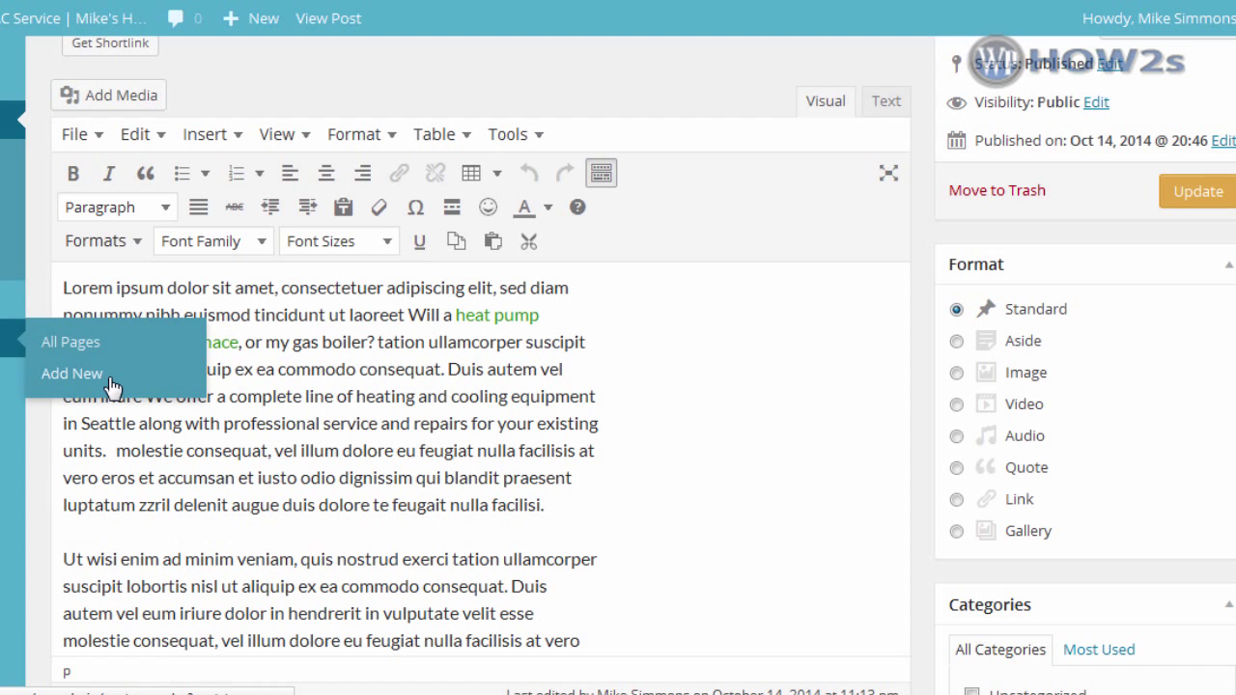